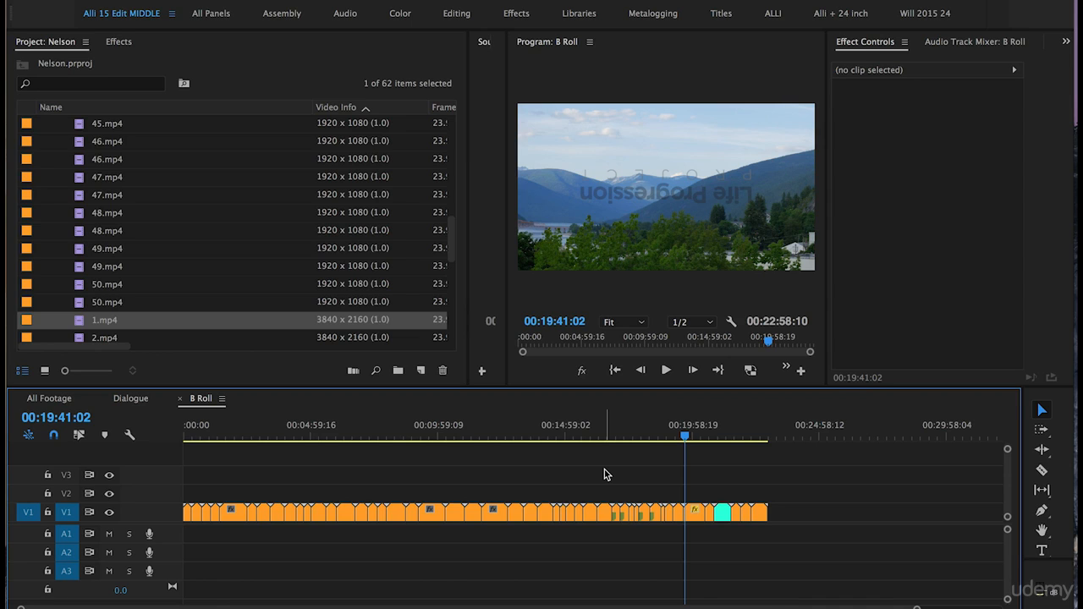
Play the B Roll sequence from its start to review the footage in the first clip, 4.mp4
left_click_drag(242, 424, 184, 425)
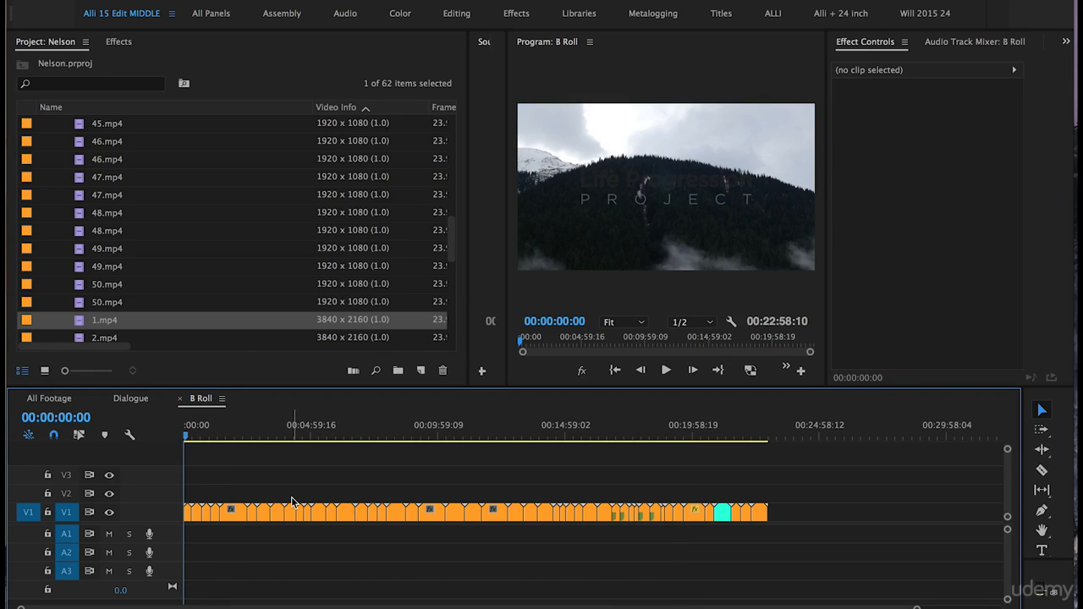
key("equal")
key("equal")
key("equal")
key("equal")
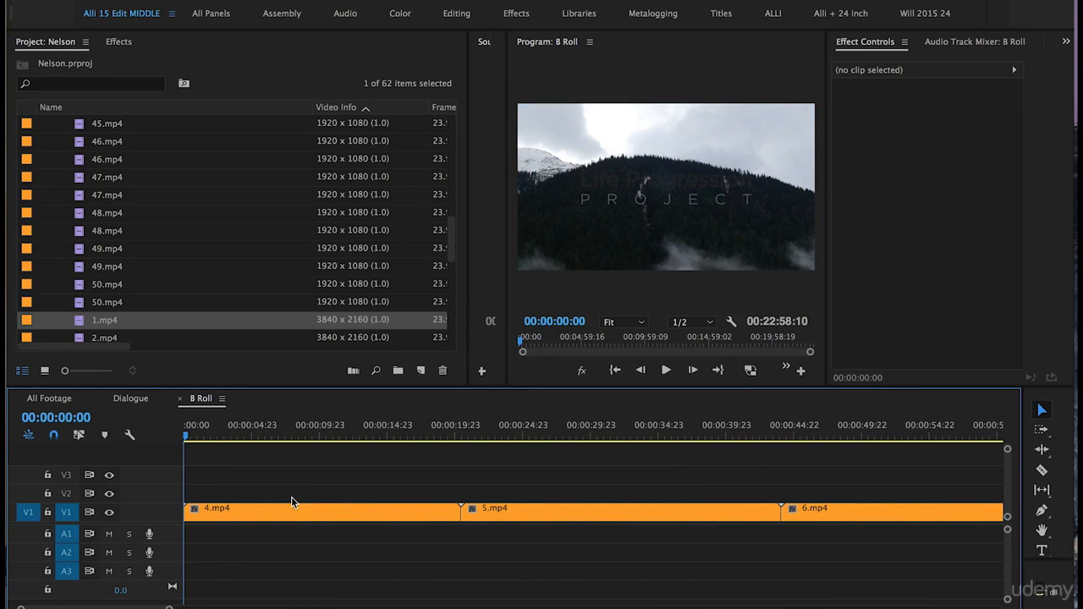
key("space")
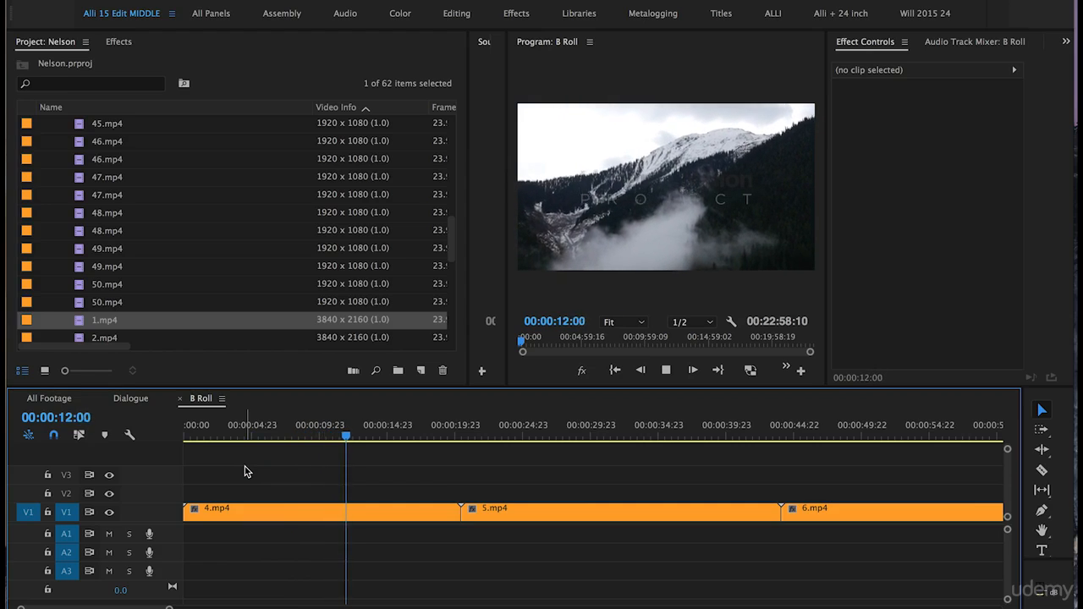
key("space")
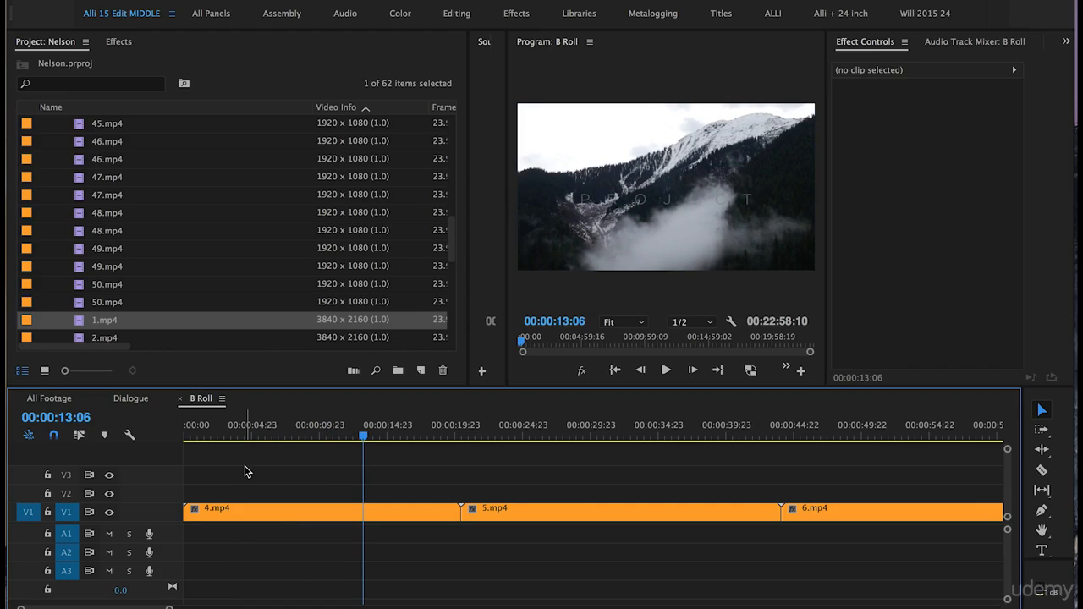
key("space")
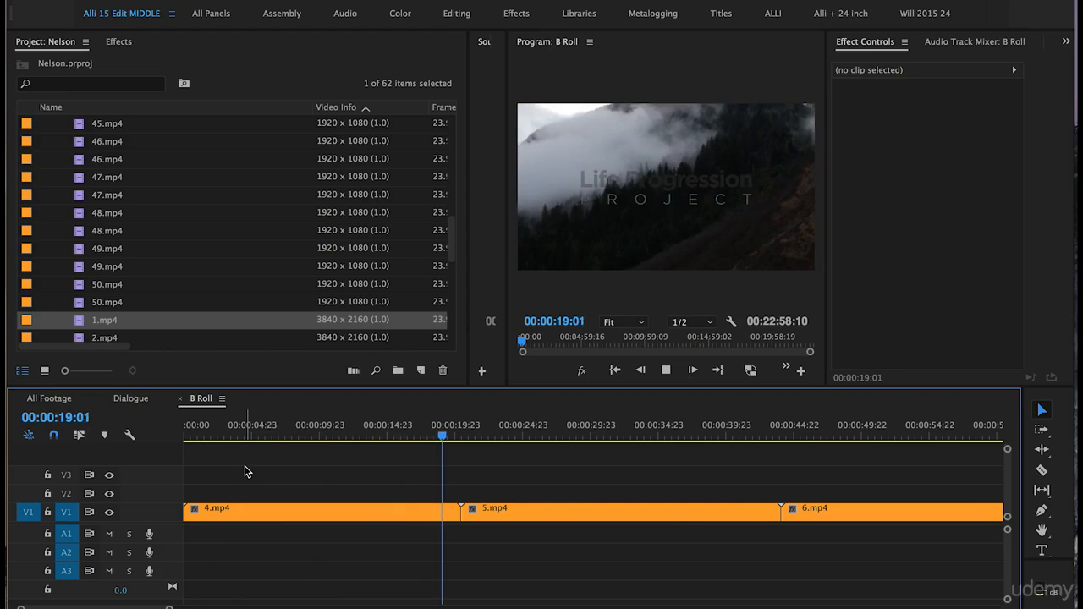
key("space")
Split 4.mp4 at 00:00:15:19 and move its first section up to track V2
left_click_drag(467, 428, 398, 429)
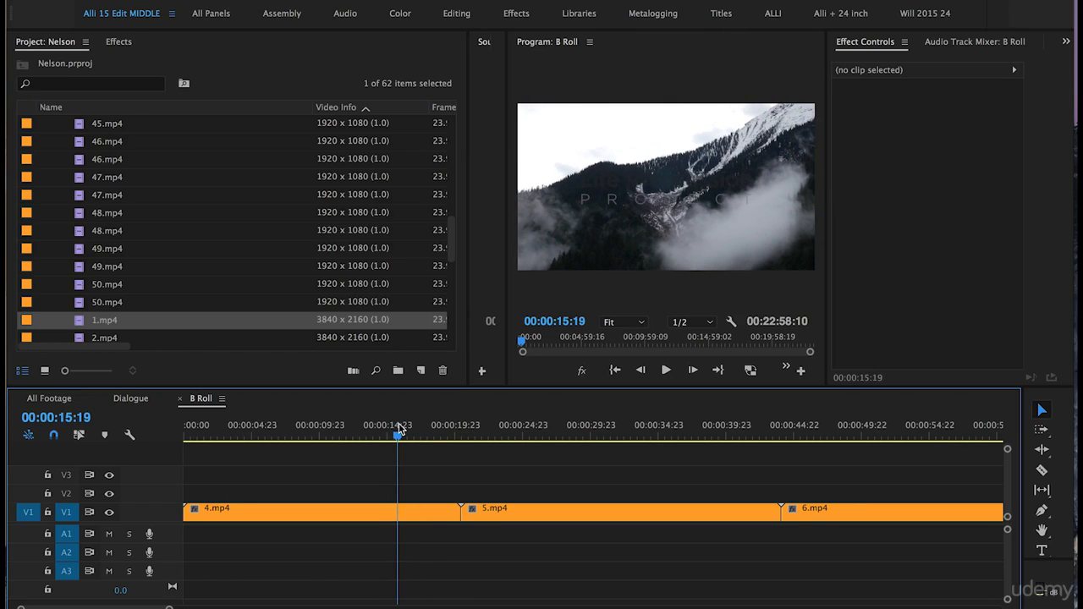
key("super+k")
left_click_drag(336, 513, 330, 490)
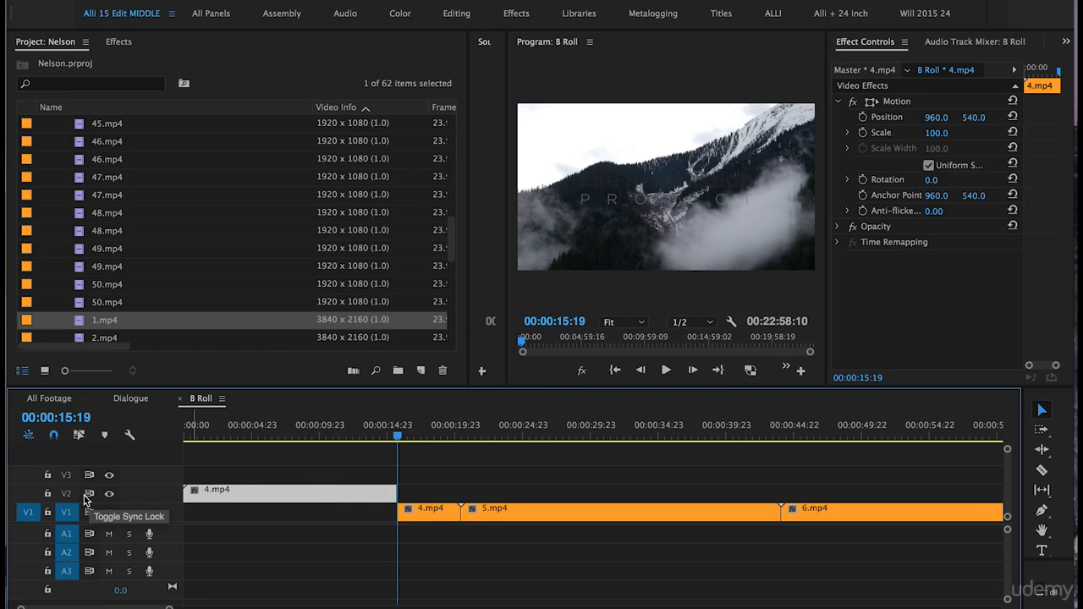
Split 5.mp4 at 00:00:36:17 and move the section before the cut up to track V2
left_click(463, 435)
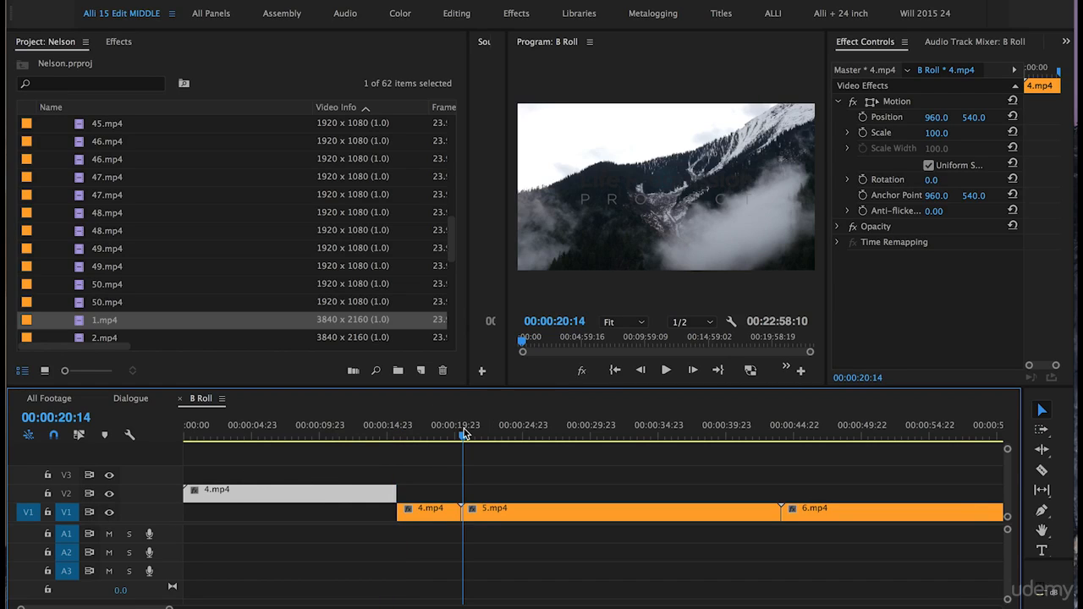
left_click_drag(462, 435, 682, 441)
key("super+k")
left_click(638, 512)
left_click_drag(638, 512, 639, 493)
scroll(519, 472, "right", 1)
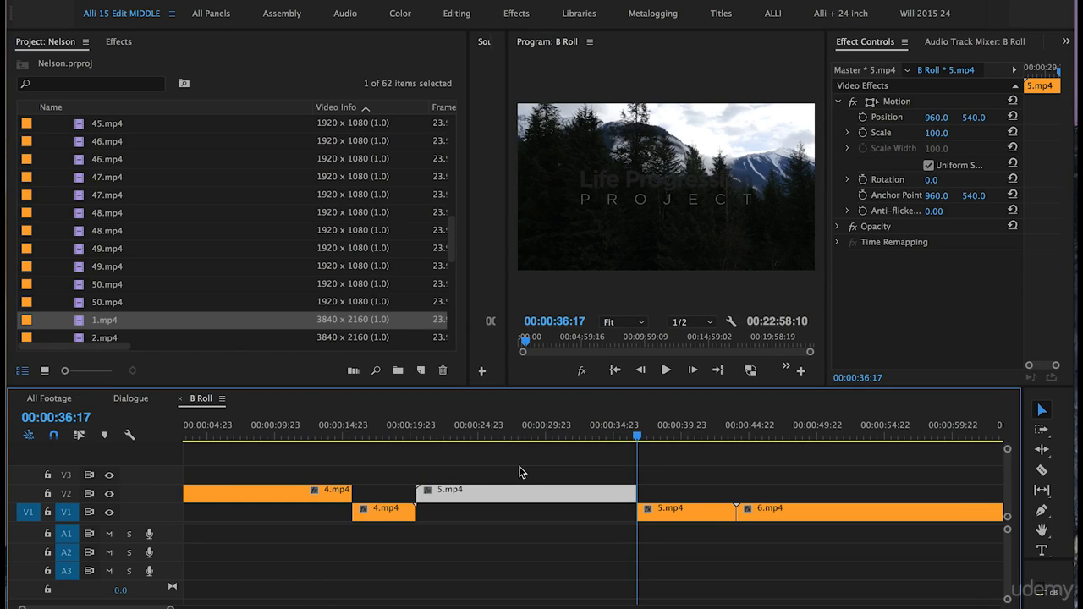
Work through the following B-roll clips from 6.mp4 past 18.mp4, cutting them and raising the chosen sections to track V2
mouse_move(639, 434)
left_mouse_down()
mouse_move(800, 437)
mouse_move(746, 431)
left_mouse_up()
key("minus")
key("alt+Up")
key("minus")
left_click_drag(463, 433, 851, 435)
key("alt+Up")
key("alt+Up")
key("equal")
key("alt+Up")
key("alt+Up")
key("alt+Up")
left_click_drag(622, 435, 781, 432)
key("minus")
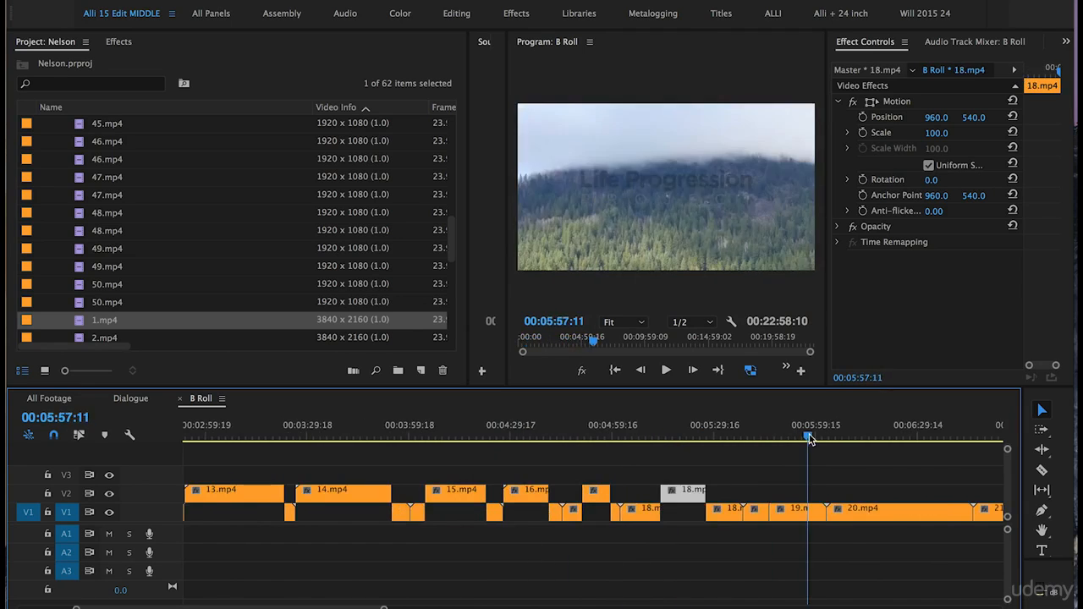
key("alt+Up")
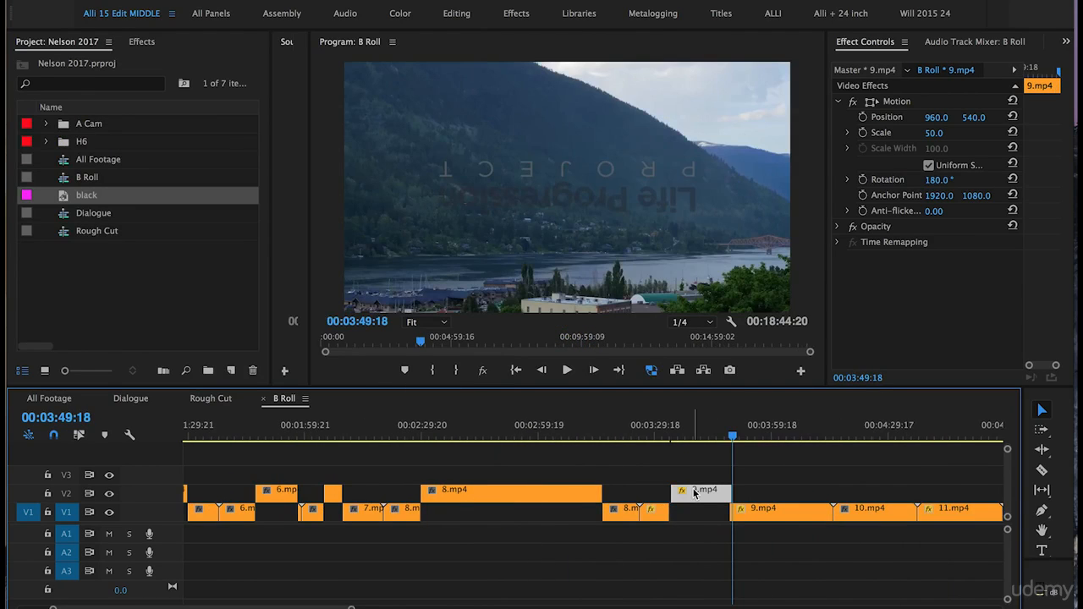
Try a scale of 100 on the 9.mp4 section on V2 and scrub through it to check the framing
mouse_move(710, 439)
left_mouse_down()
mouse_move(685, 441)
mouse_move(710, 448)
left_mouse_up()
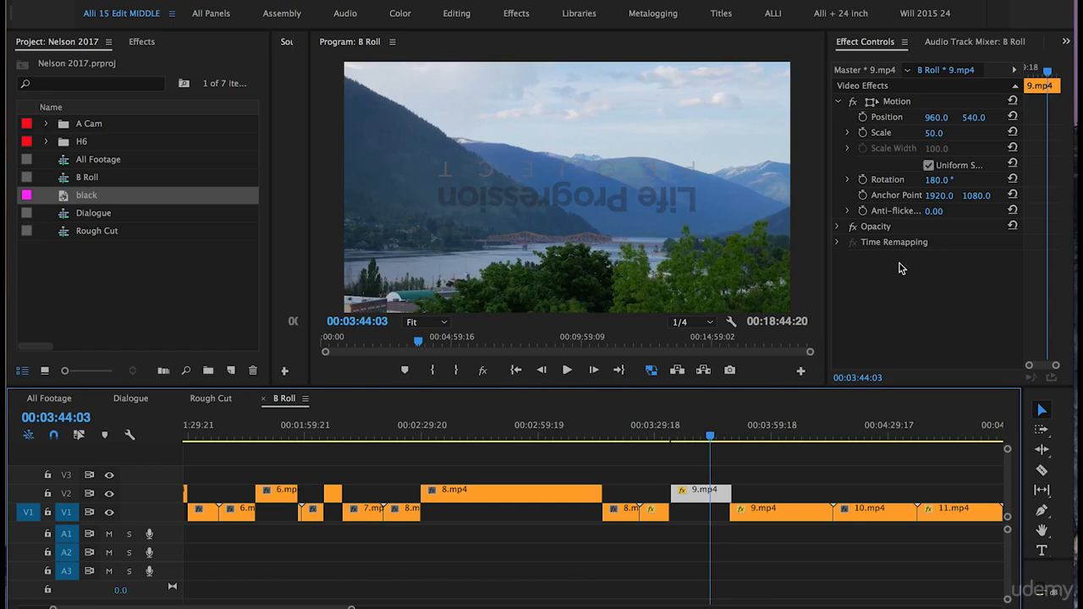
left_click(933, 134)
type("100")
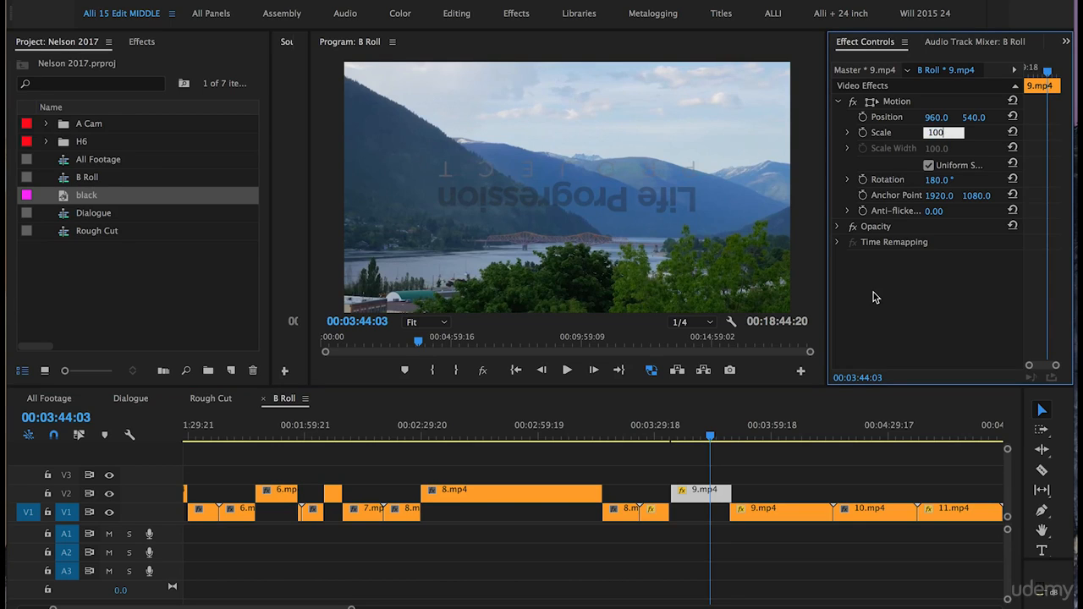
key("Return")
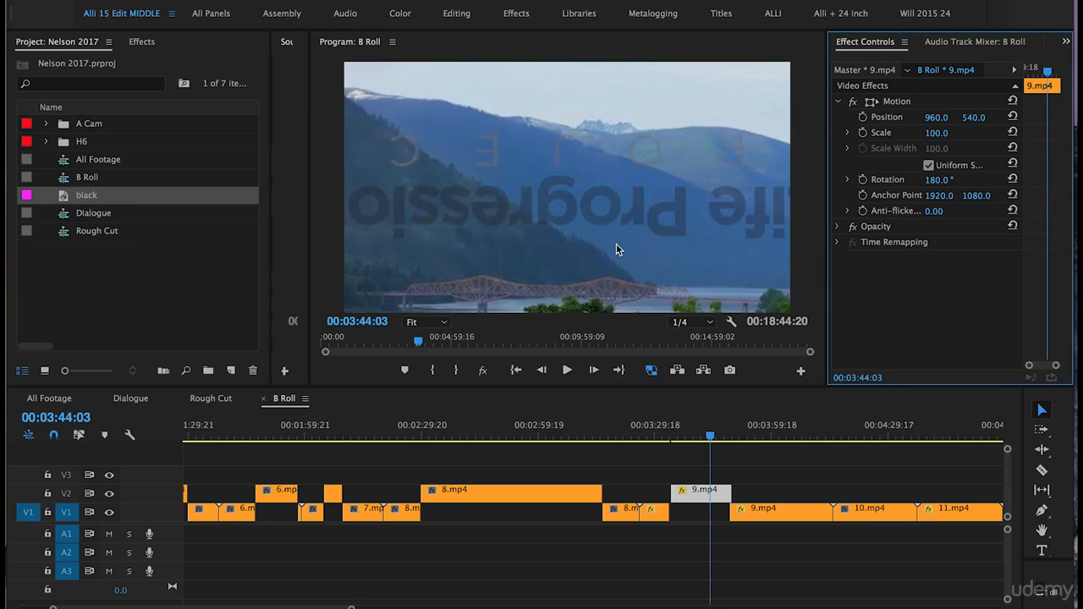
left_click_drag(688, 435, 721, 437)
Undo the scale change on 9.mp4, keeping the section on track V2
key("super+z")
key("super+z")
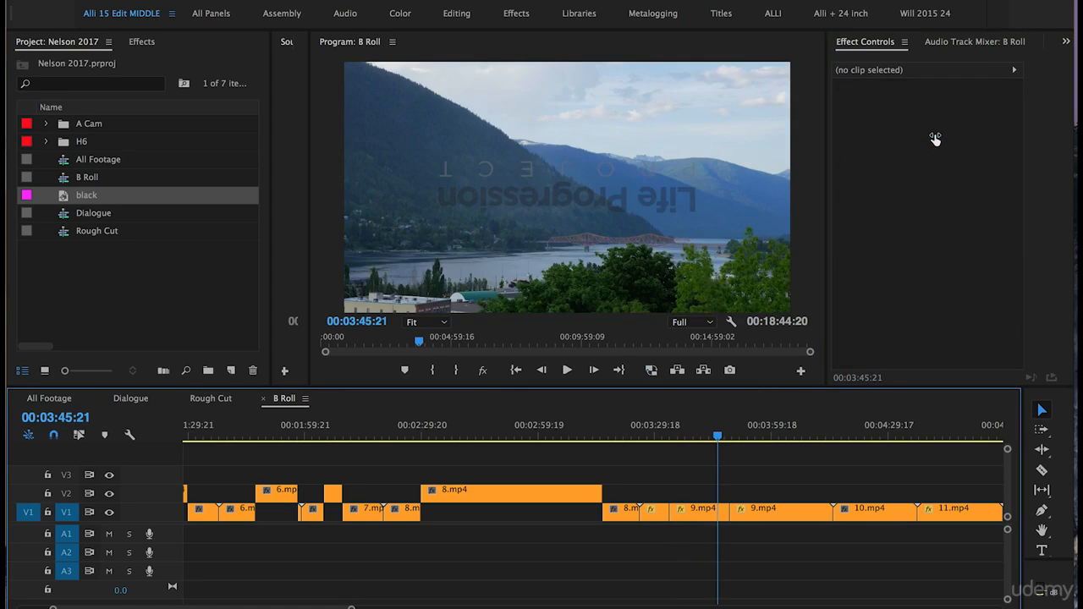
key("super+shift+z")
key("super+shift+z")
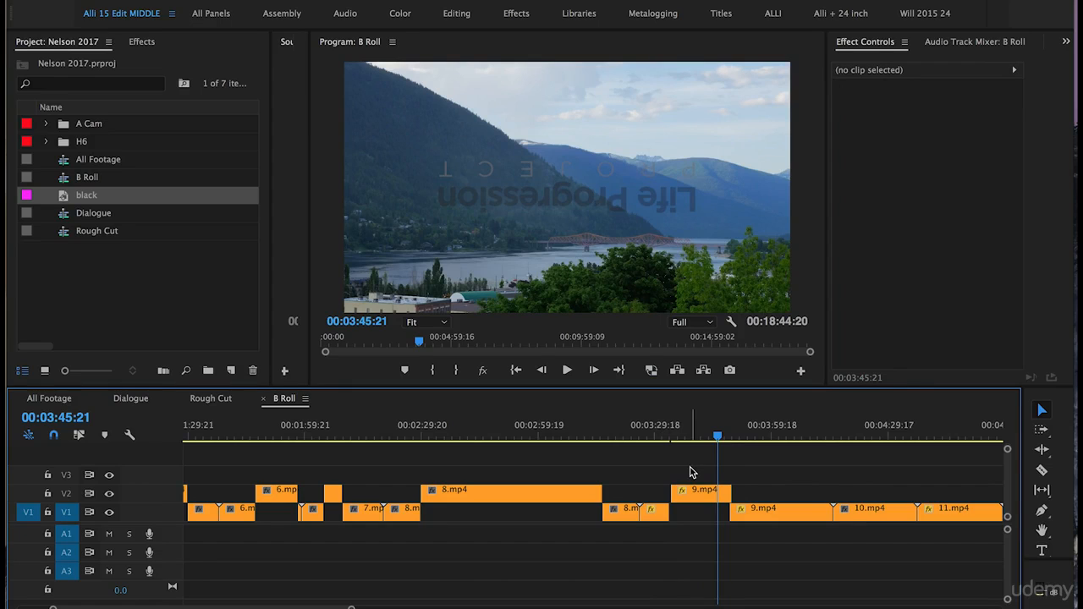
Split 37.mp4 and 38.mp4 near the sequence's end and move their opening sections up to track V2
scroll(668, 473, "right", 2)
left_click_drag(665, 437, 717, 436)
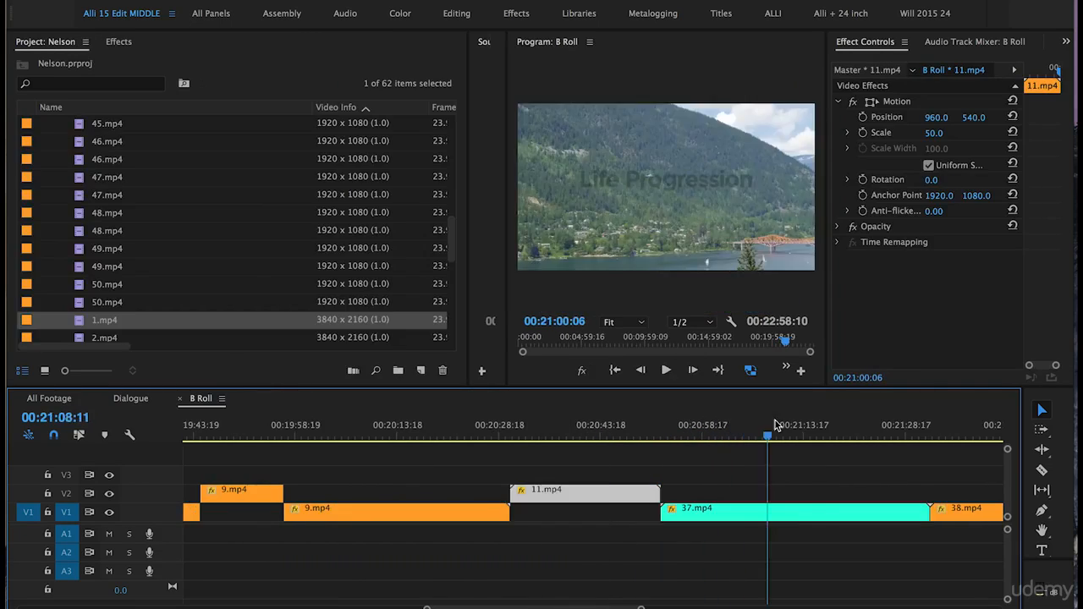
left_click_drag(771, 435, 834, 432)
key("super+k")
left_click_drag(798, 510, 798, 493)
Scrub through 39.mp4 and 40.mp4, raise their chosen sections to track V2, and fit the whole sequence in the timeline
left_click_drag(601, 435, 708, 431)
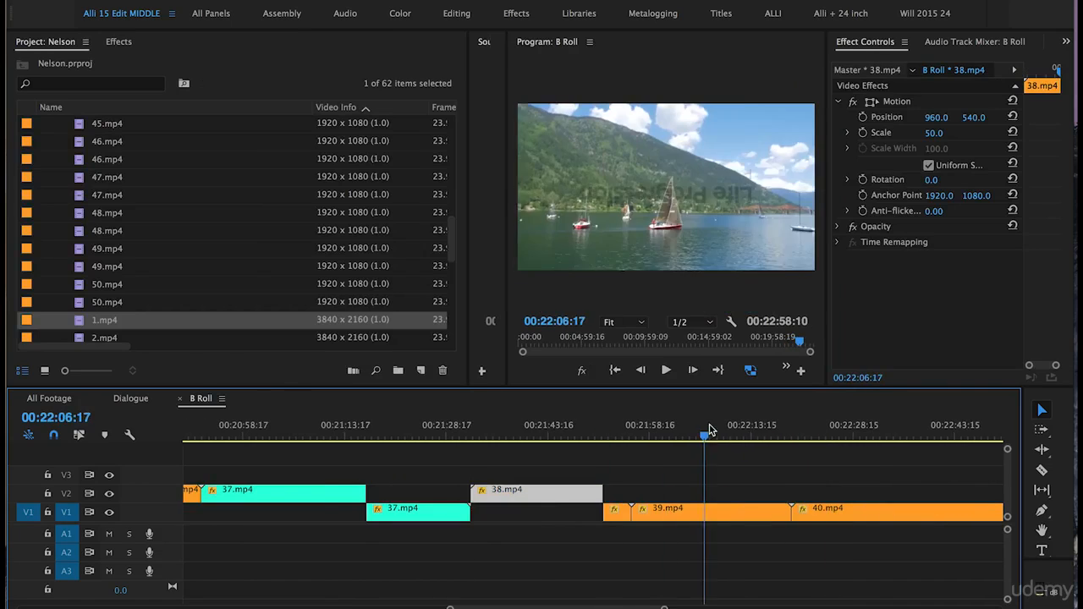
left_click_drag(713, 510, 713, 491)
left_click_drag(669, 435, 774, 435)
left_click_drag(736, 510, 737, 492)
key("backslash")
left_click(660, 474)
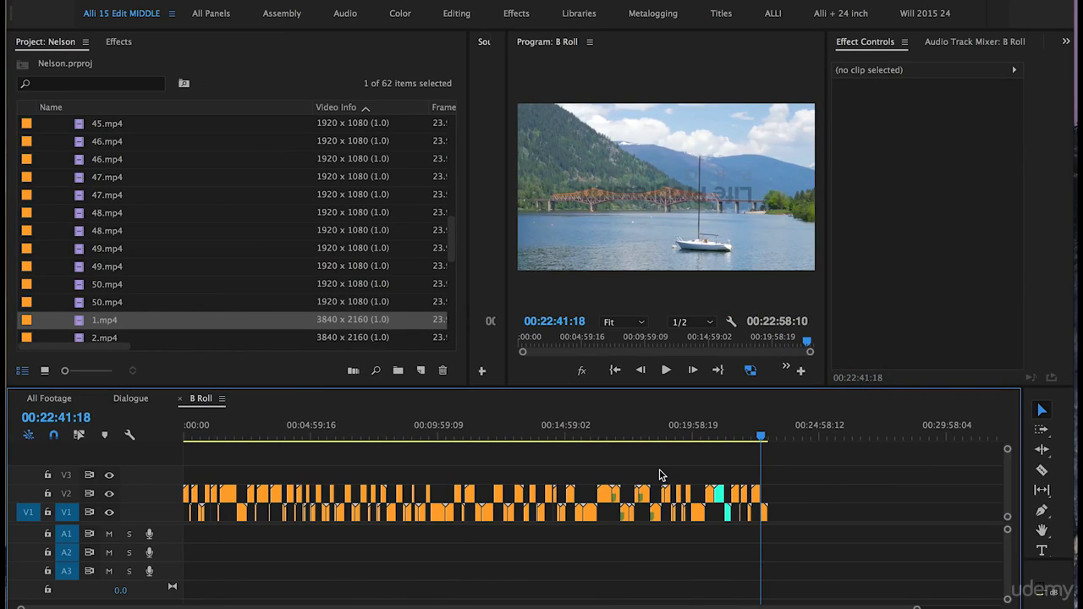
Select all the clips on track V2 of the B Roll sequence and label them Red
left_click_drag(840, 459, 148, 502)
right_click(227, 499)
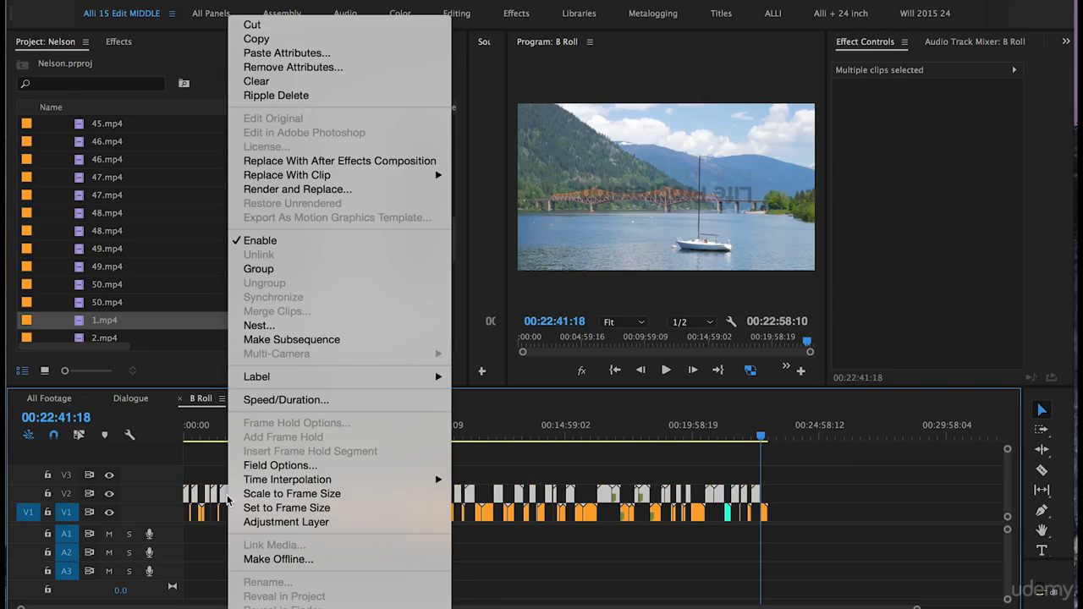
mouse_move(273, 378)
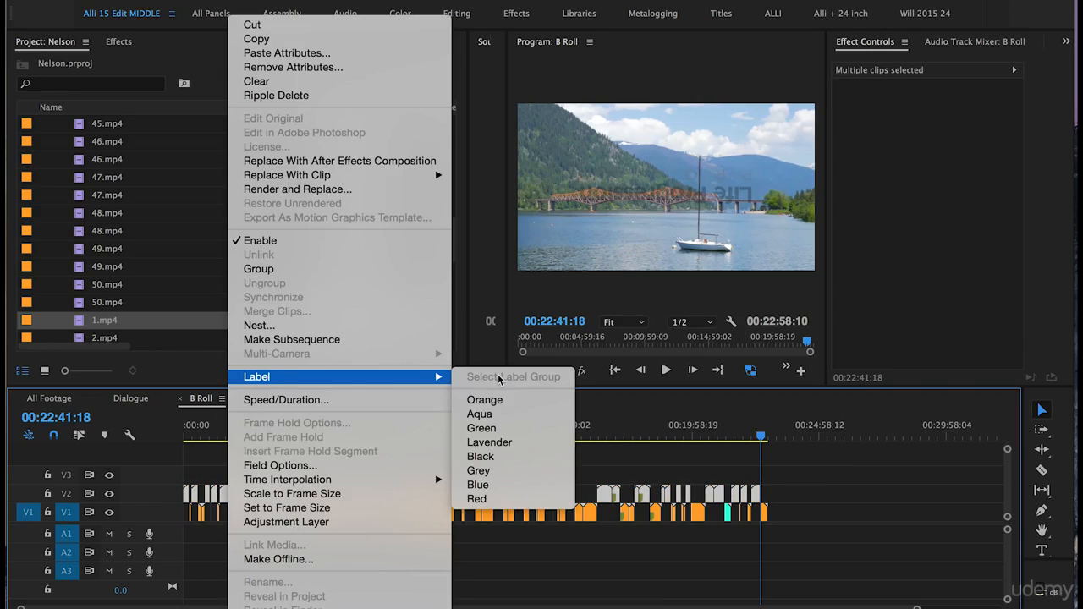
left_click(474, 498)
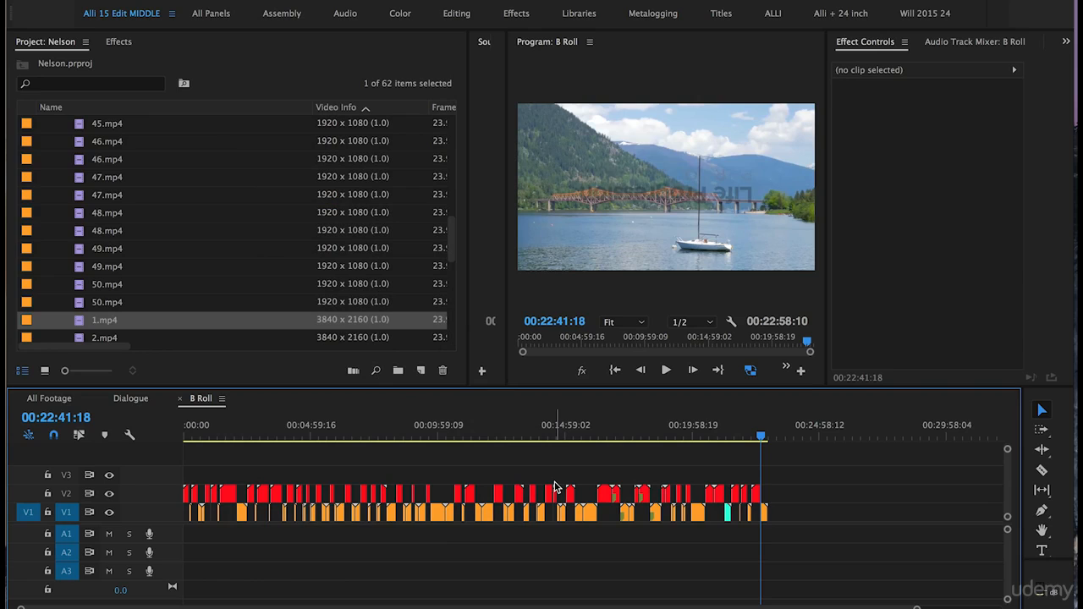
Move the B Roll sequence into the Sequences bin
scroll(37, 215, "up", 10)
left_click(45, 126)
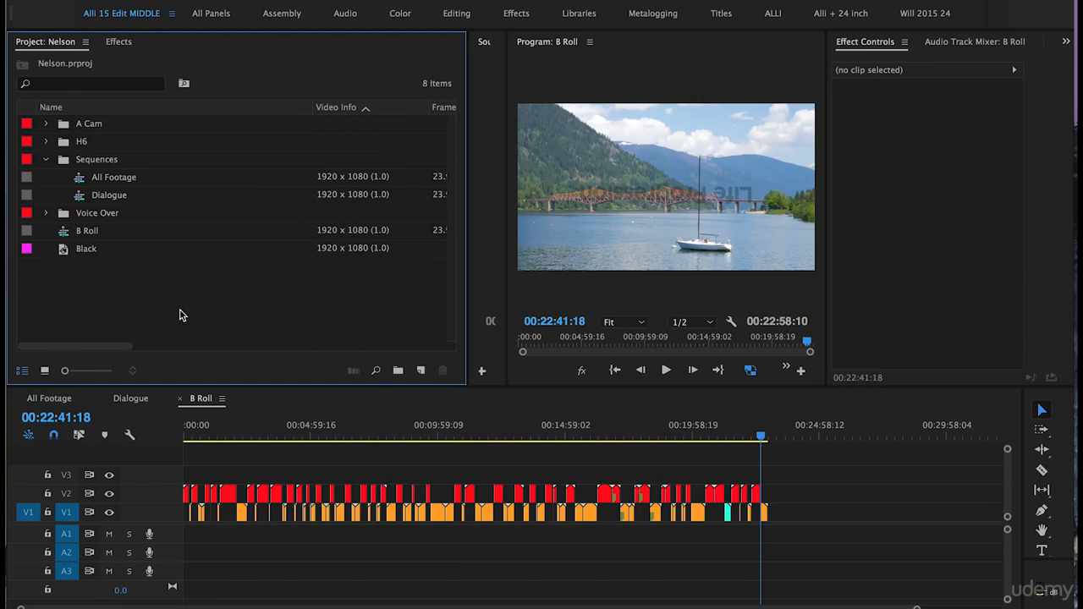
left_click(66, 237)
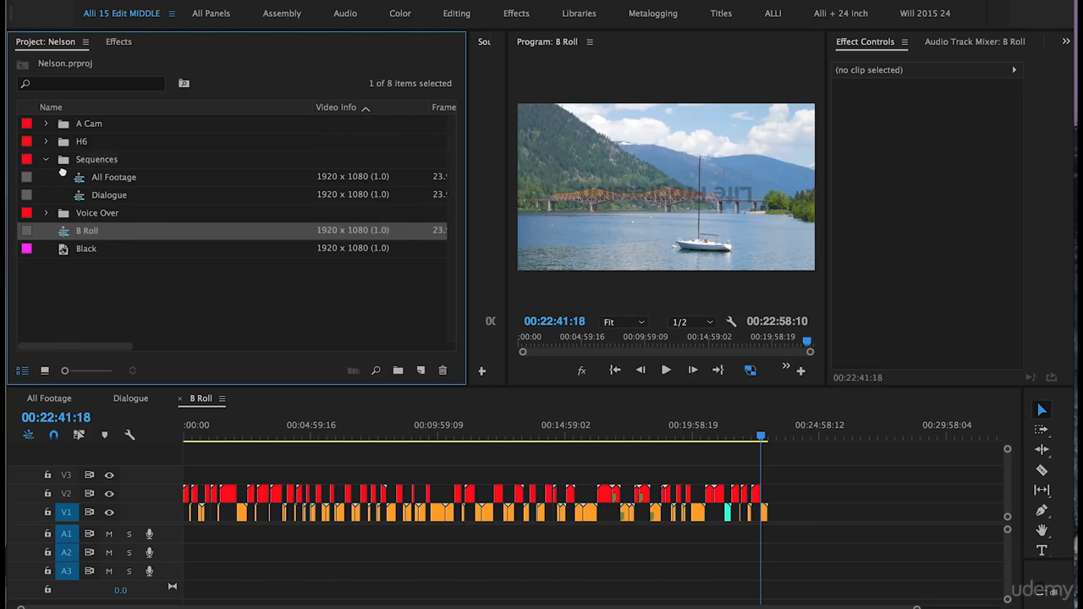
left_click_drag(70, 161, 73, 167)
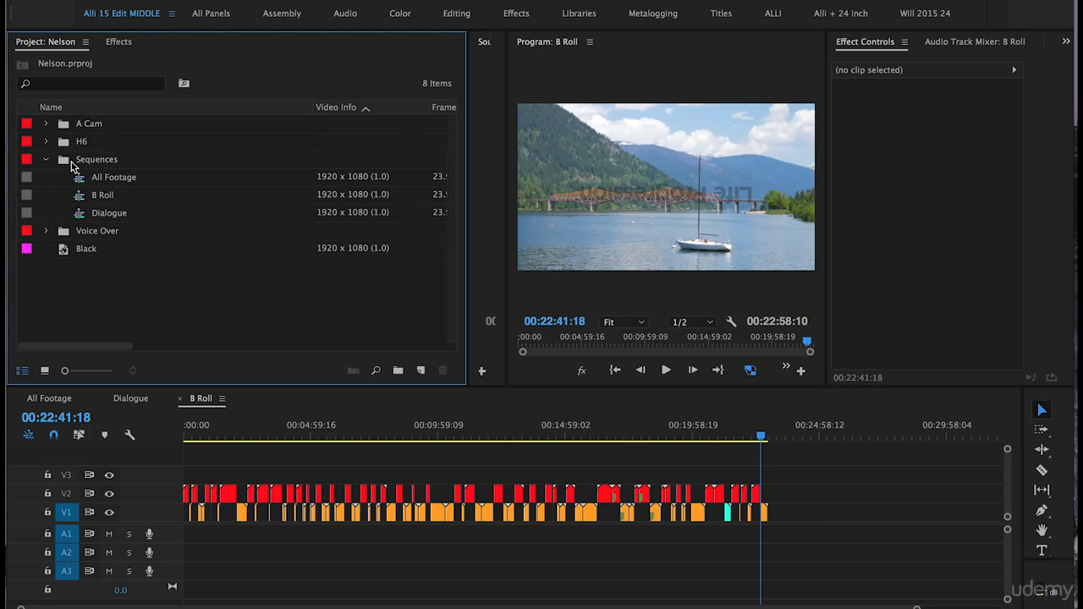
Duplicate the Dialogue sequence and name the copy "Rought Cut"
right_click(78, 219)
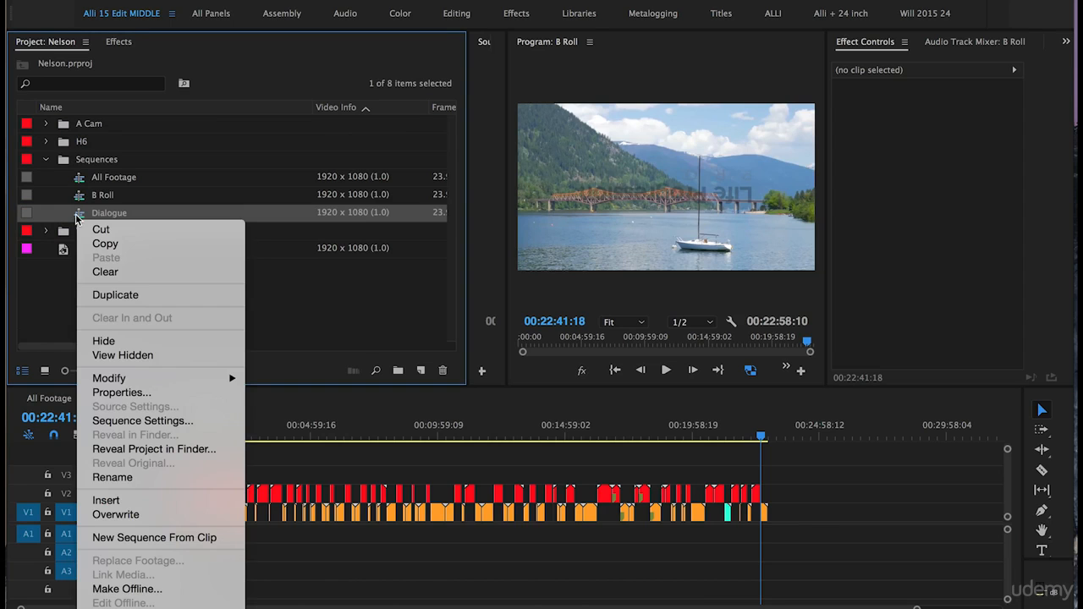
left_click(100, 295)
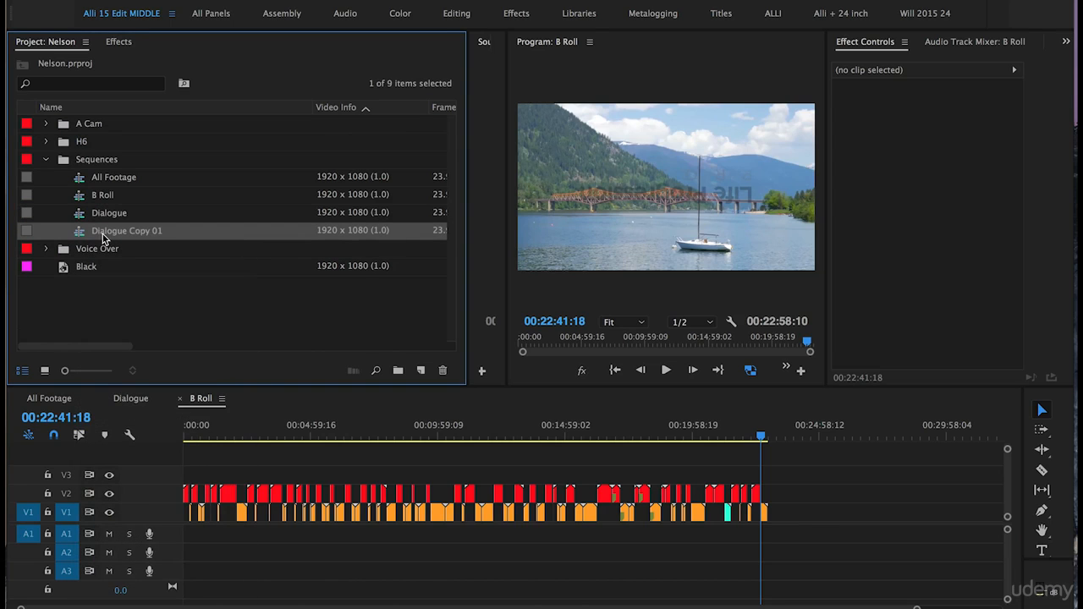
left_click(99, 232)
type("Rought Cut")
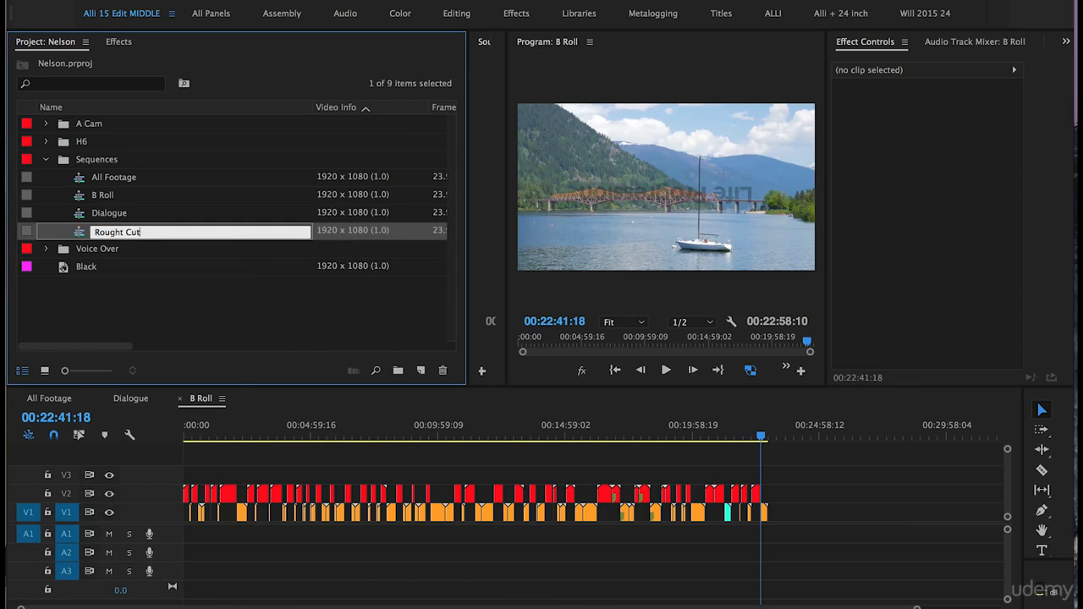
key("Return")
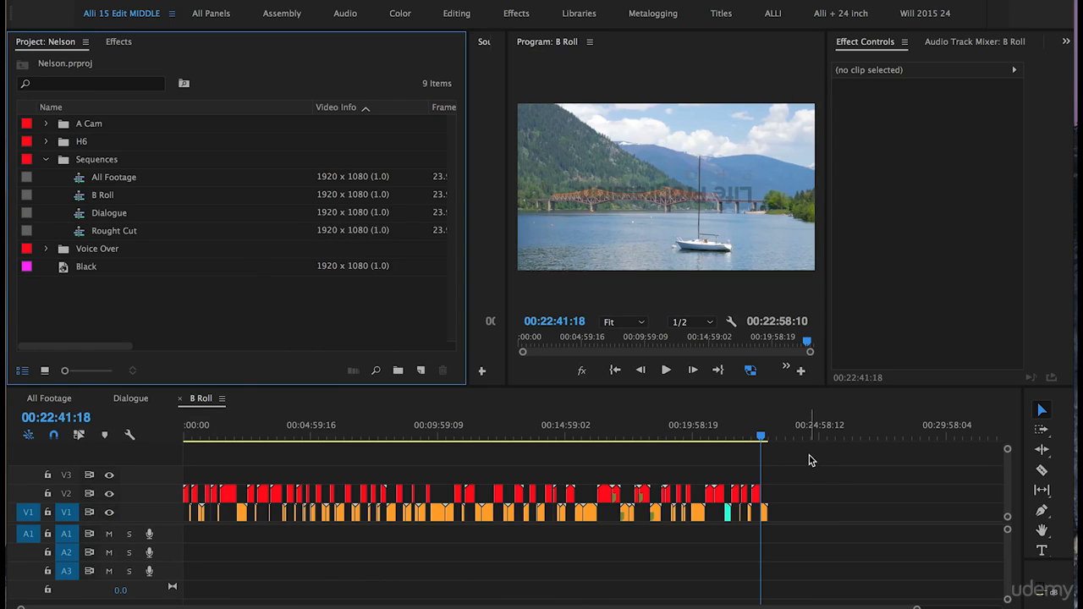
Select all the red V2 clips in the B Roll sequence and open the Rought Cut sequence
left_click_drag(817, 482, 153, 498)
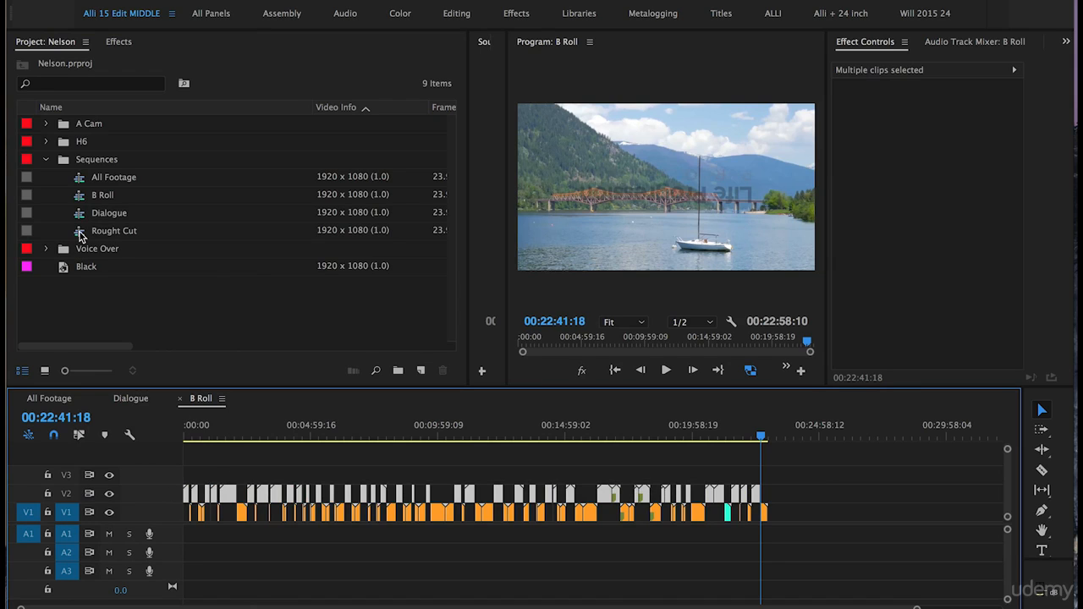
mouse_move(81, 236)
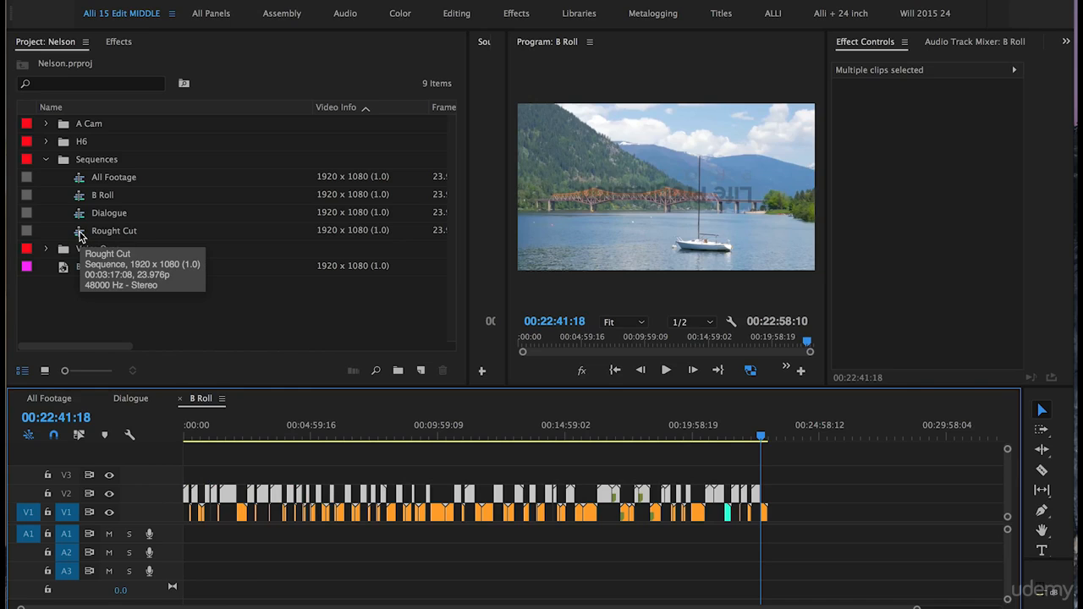
double_click(80, 236)
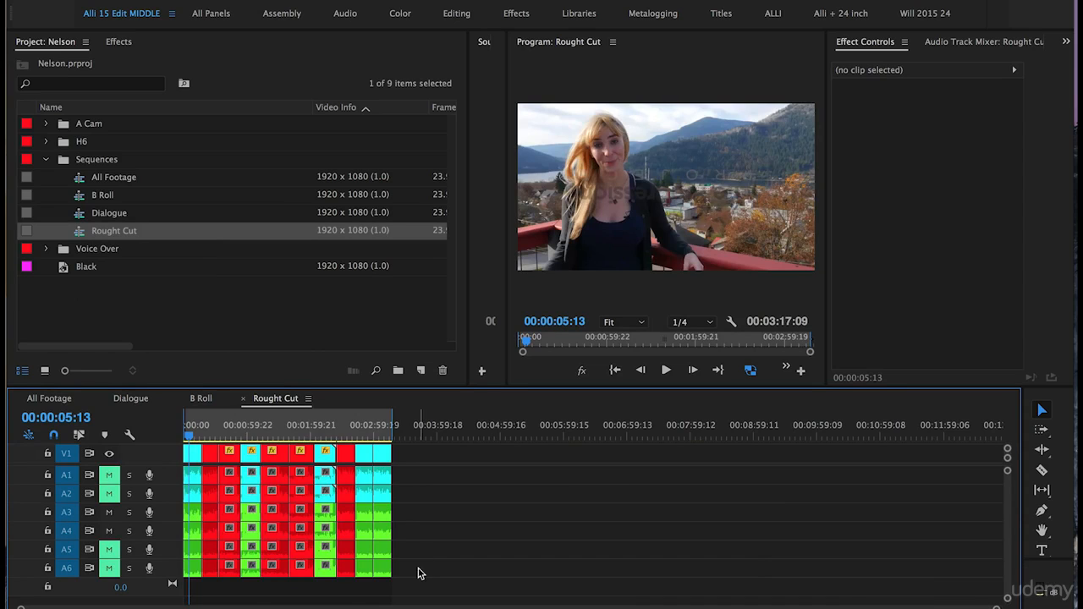
Delete every cyan-and-green clip across all tracks of the Rought Cut sequence and place the playhead beyond the last red clip at 00:03:40:12
left_click_drag(417, 574, 354, 470)
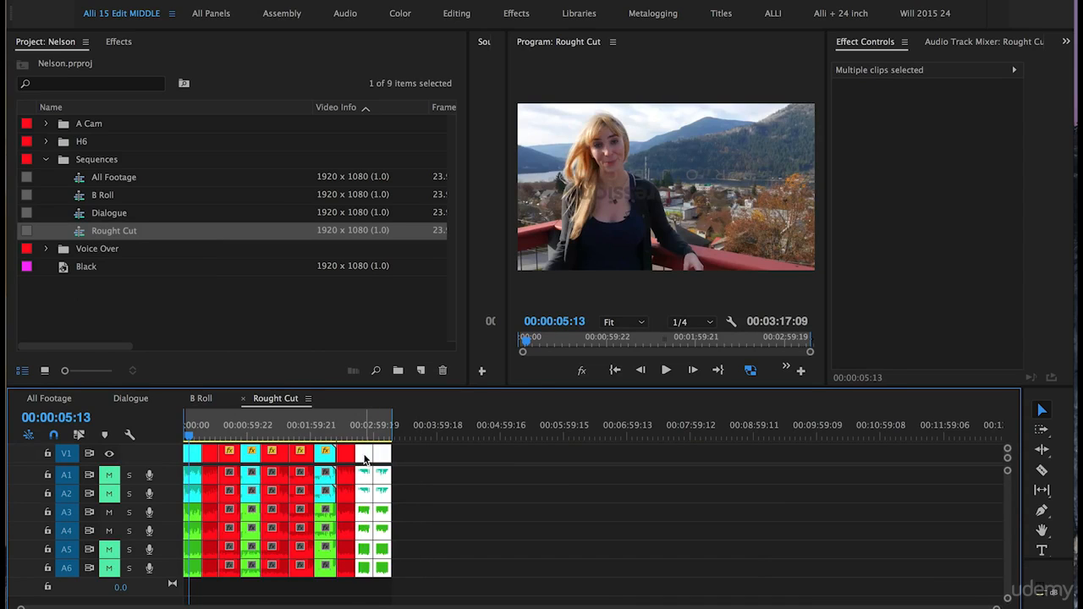
key("Delete")
left_click_drag(326, 509, 330, 452)
key("Delete")
left_click_drag(250, 585, 256, 472)
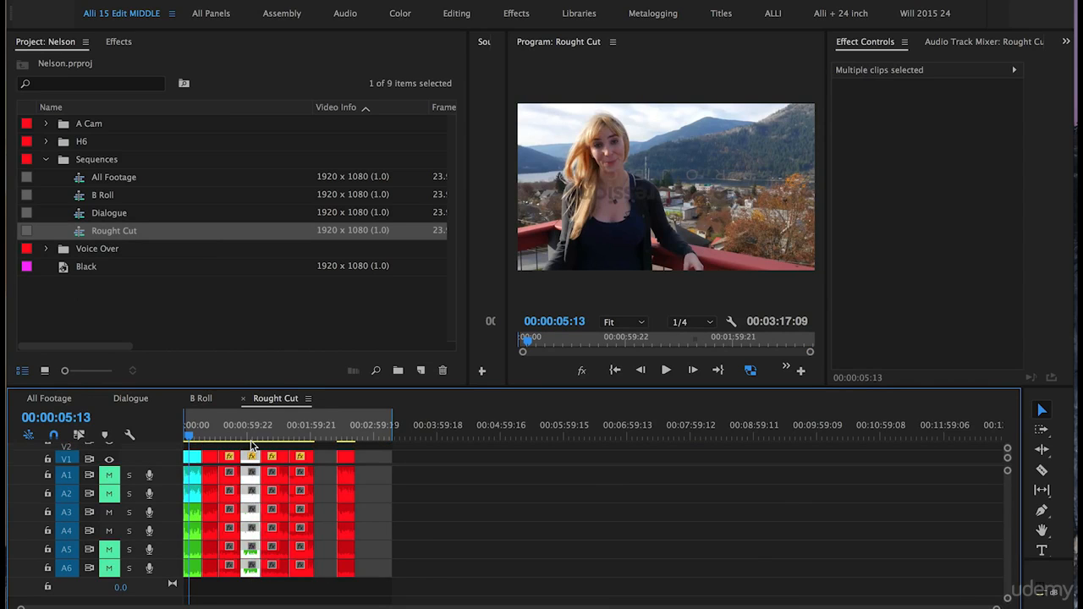
key("Delete")
key("Home")
left_click_drag(193, 588, 163, 493)
key("Delete")
left_click(416, 456)
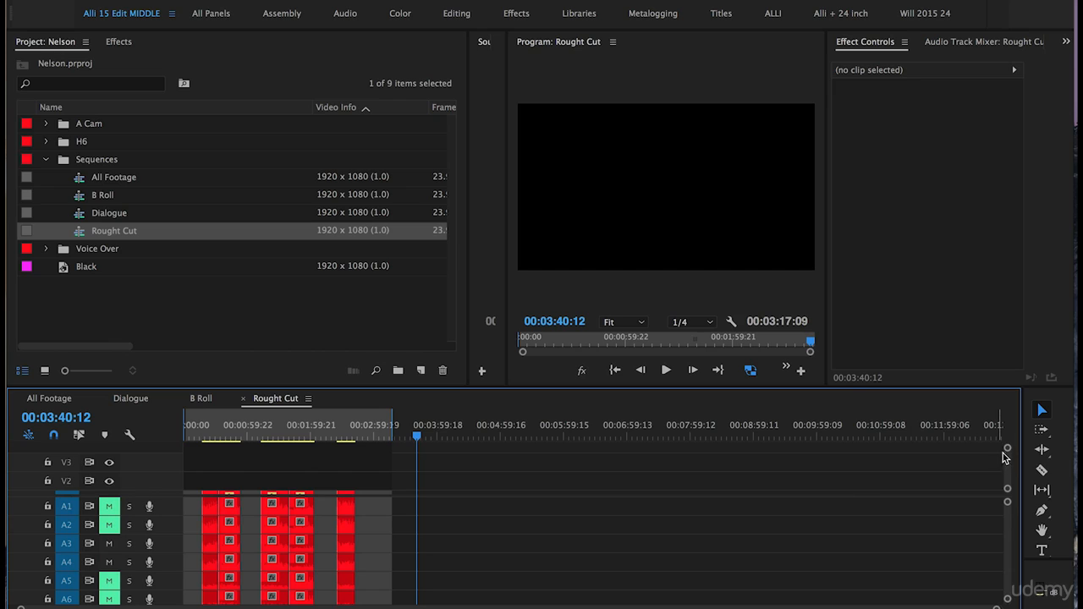
Target V2 instead of V1 and paste the copied B-roll clips onto V2 of the Rought Cut sequence at 00:03:42:15
mouse_move(1007, 454)
left_mouse_down()
mouse_move(1008, 486)
mouse_move(1008, 440)
mouse_move(1008, 452)
left_mouse_up()
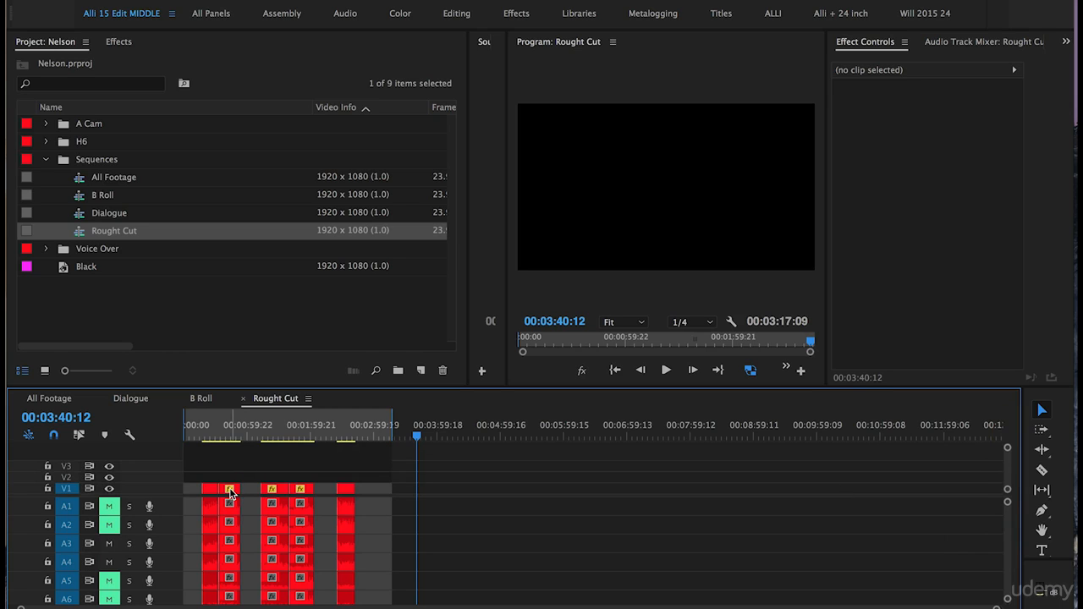
left_click(67, 478)
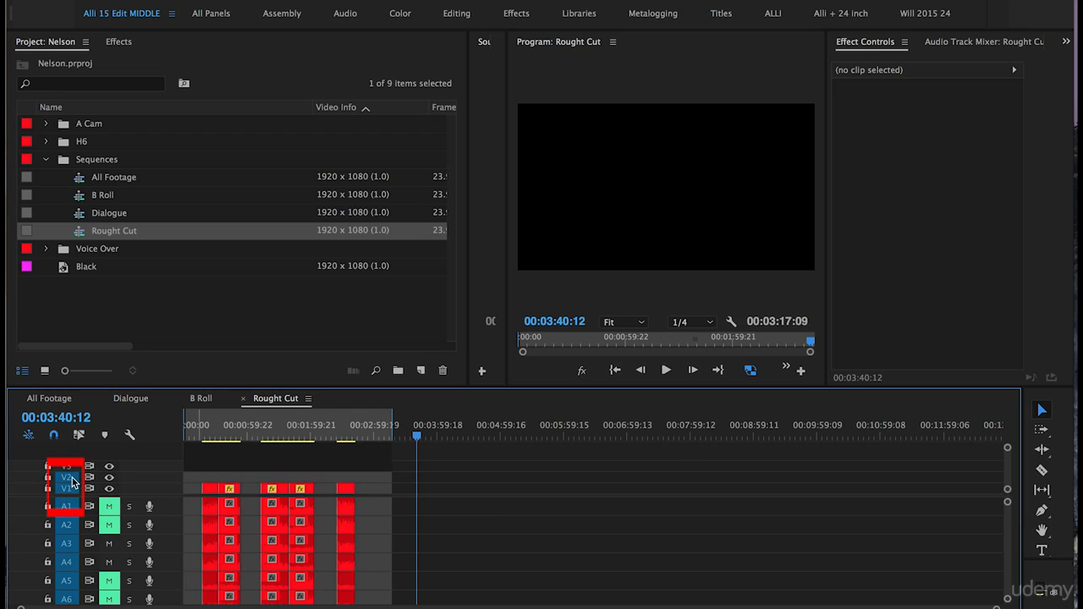
left_click(67, 489)
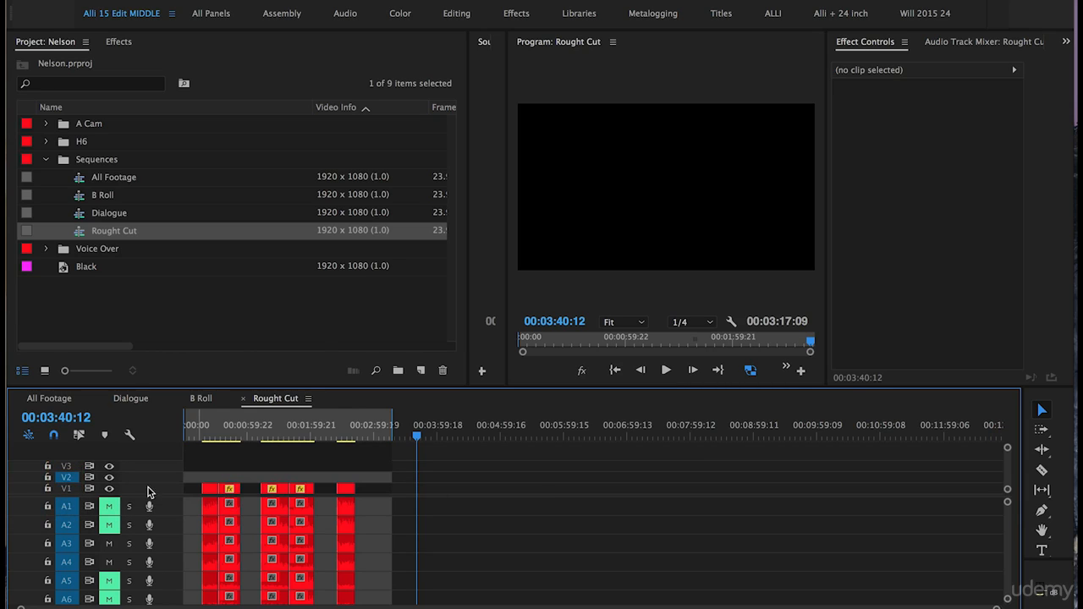
left_click(419, 426)
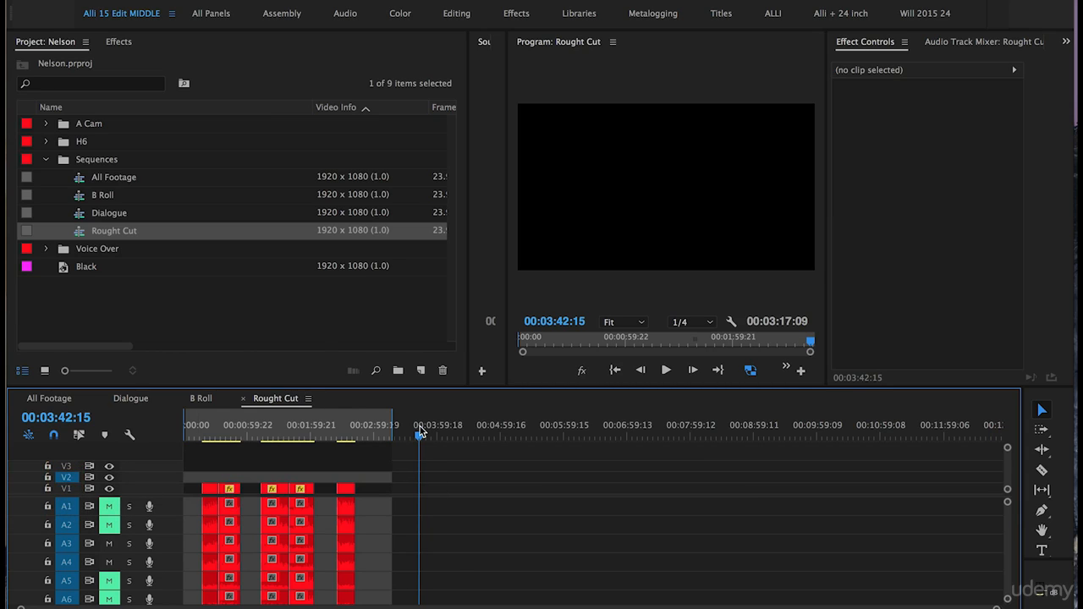
key("ctrl+v")
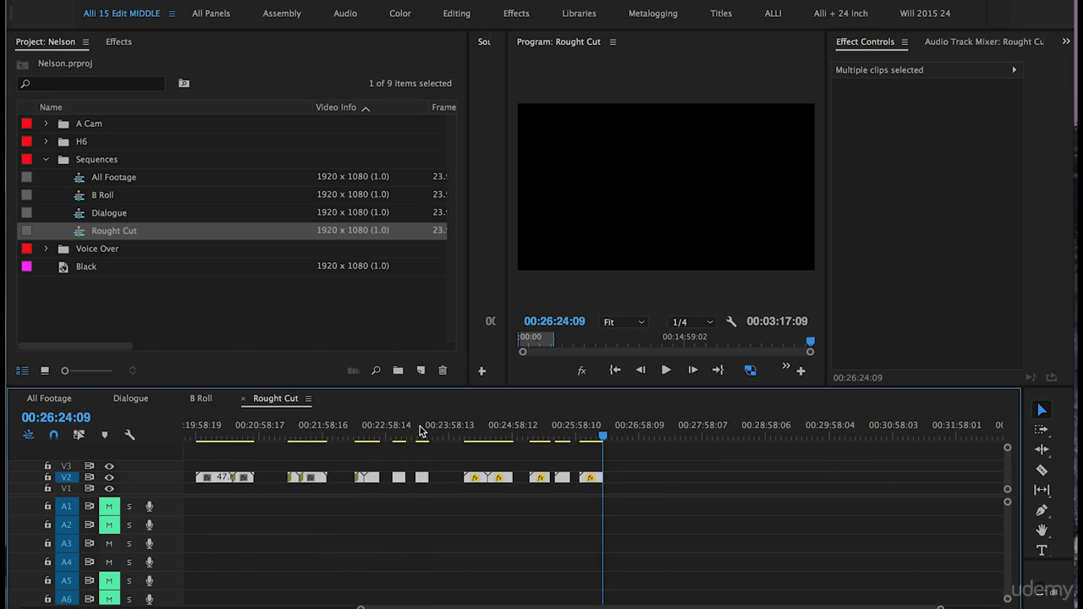
Clear the In and Out points of the Rought Cut sequence
key("minus")
key("minus")
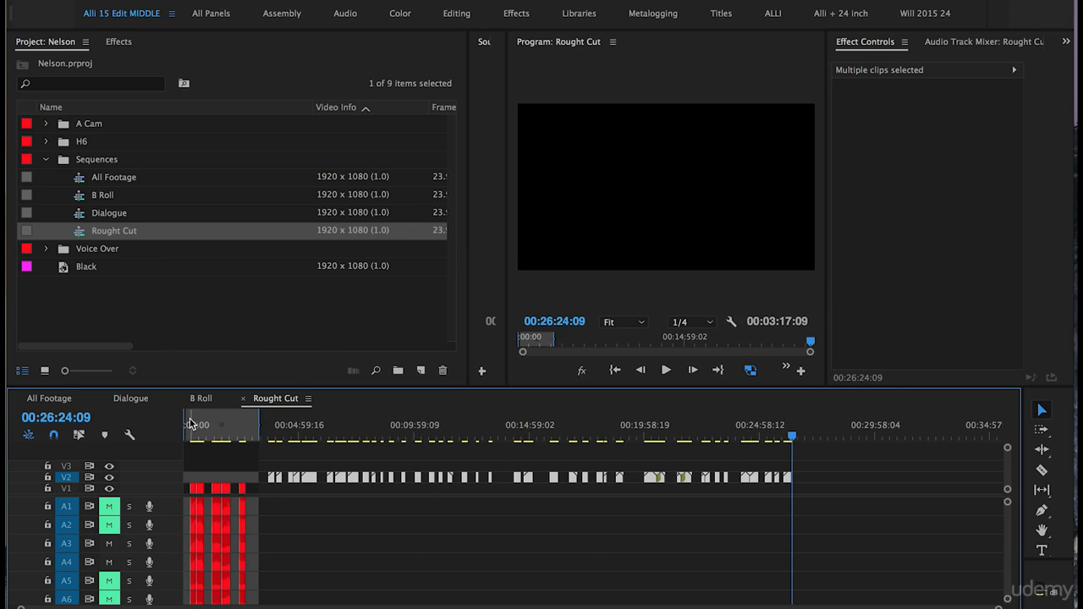
right_click(231, 436)
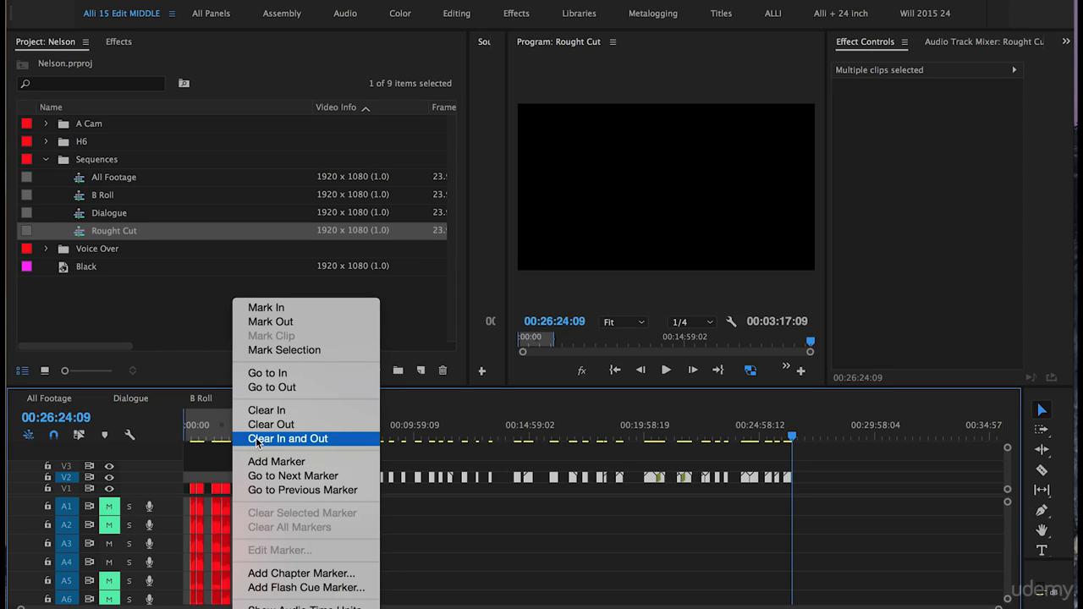
left_click(256, 440)
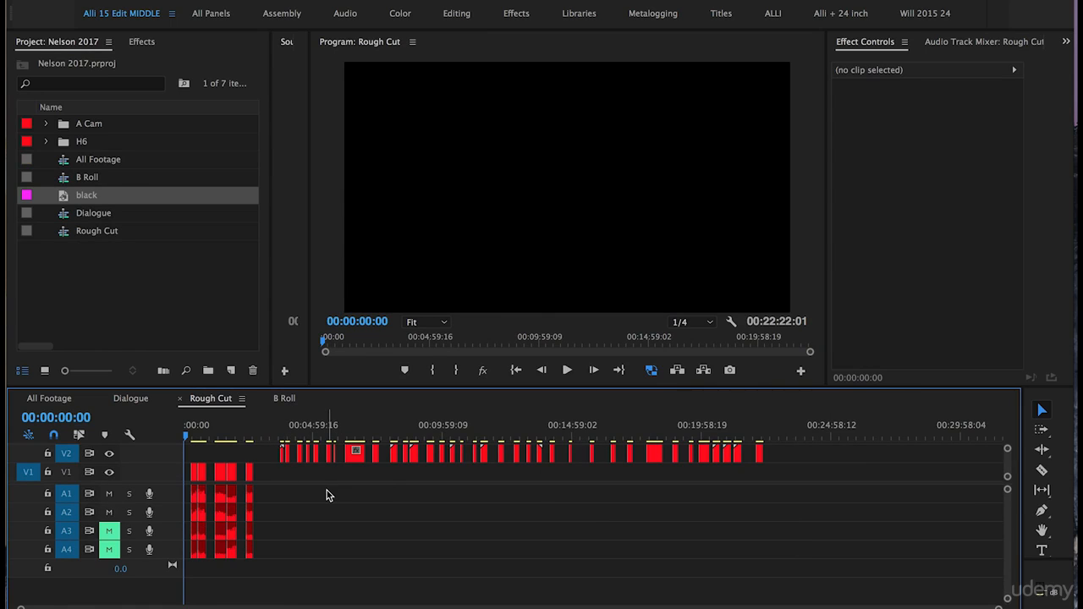
Place the black clip on V3 and extend it from before the first to past the last red B-roll clip
left_click_drag(167, 483, 168, 544)
left_click_drag(53, 194, 611, 466)
left_click_drag(665, 492, 789, 491)
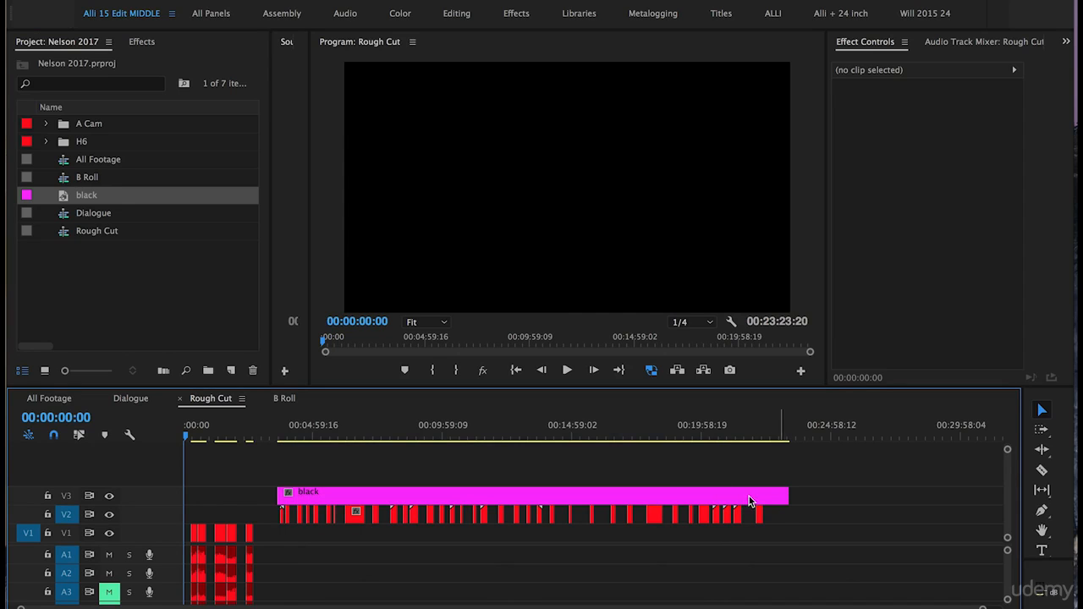
left_click_drag(276, 496, 275, 497)
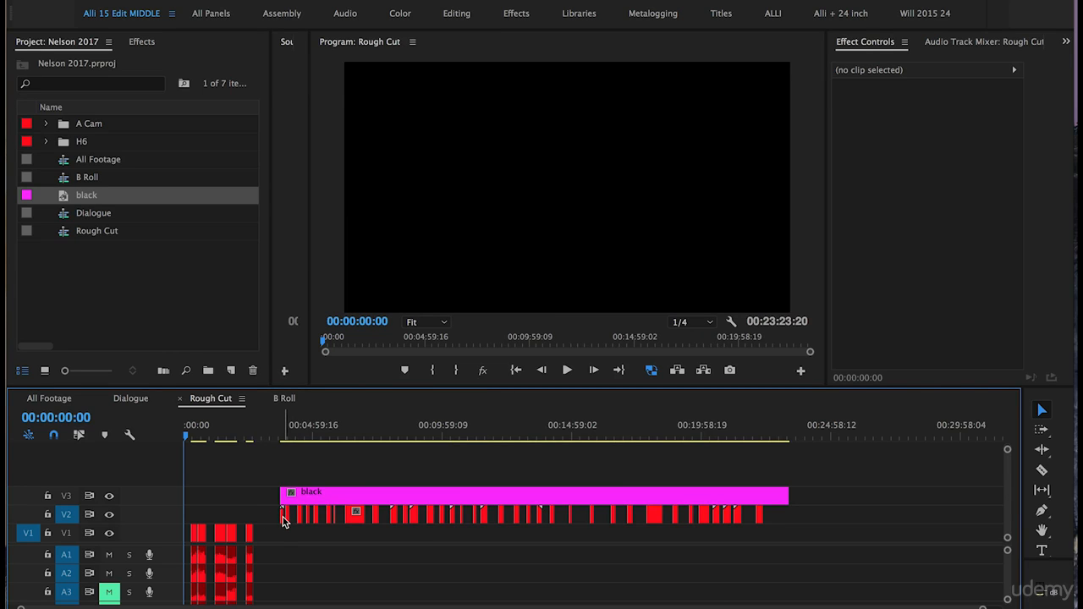
left_click_drag(280, 496, 267, 496)
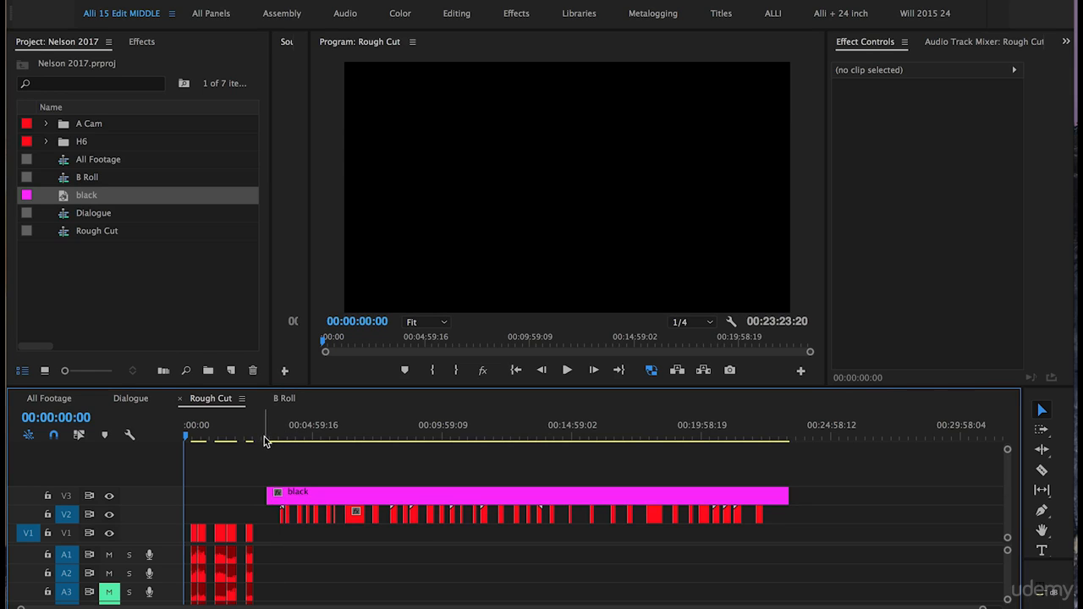
Move the red V2 clips up onto V3 and back down so they cut their lengths out of the black clip
left_click(753, 435)
mouse_move(755, 435)
left_mouse_down()
mouse_move(773, 438)
mouse_move(761, 443)
mouse_move(769, 447)
left_mouse_up()
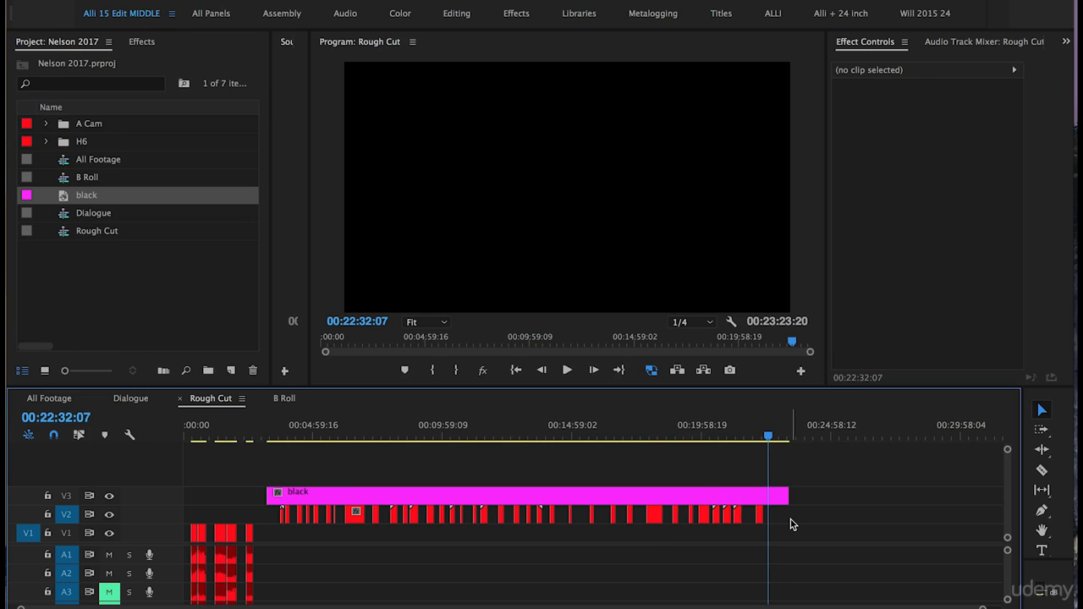
left_click(355, 513)
mouse_move(355, 514)
left_mouse_down()
mouse_move(356, 495)
mouse_move(355, 514)
left_mouse_up()
Ripple delete all the remaining black pieces on V3 and scrub through the closed-up B-roll to 00:10:09:20
left_click_drag(836, 484, 247, 504)
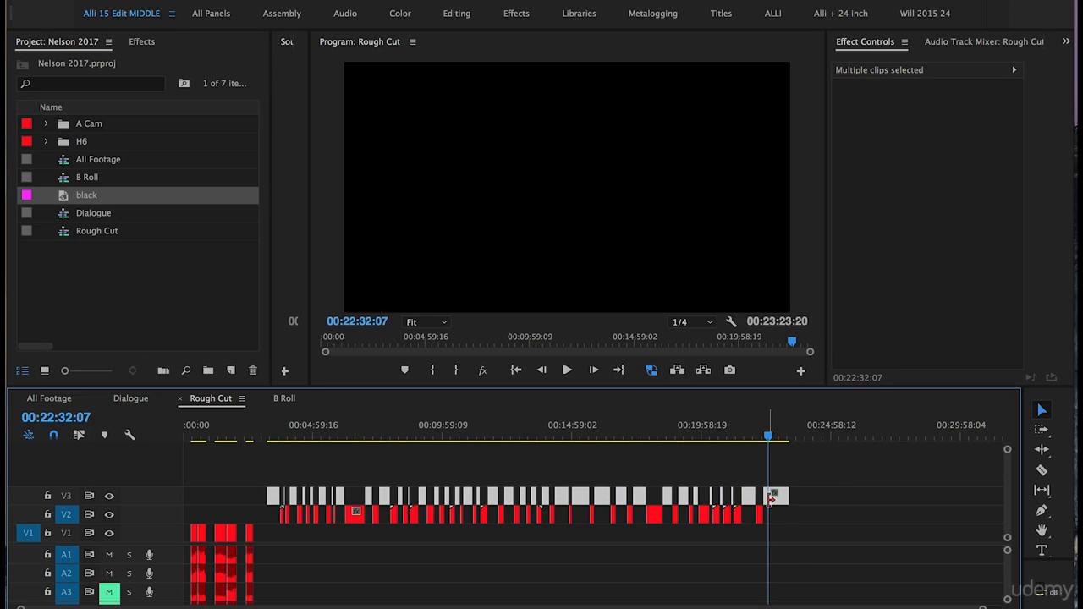
right_click(782, 499)
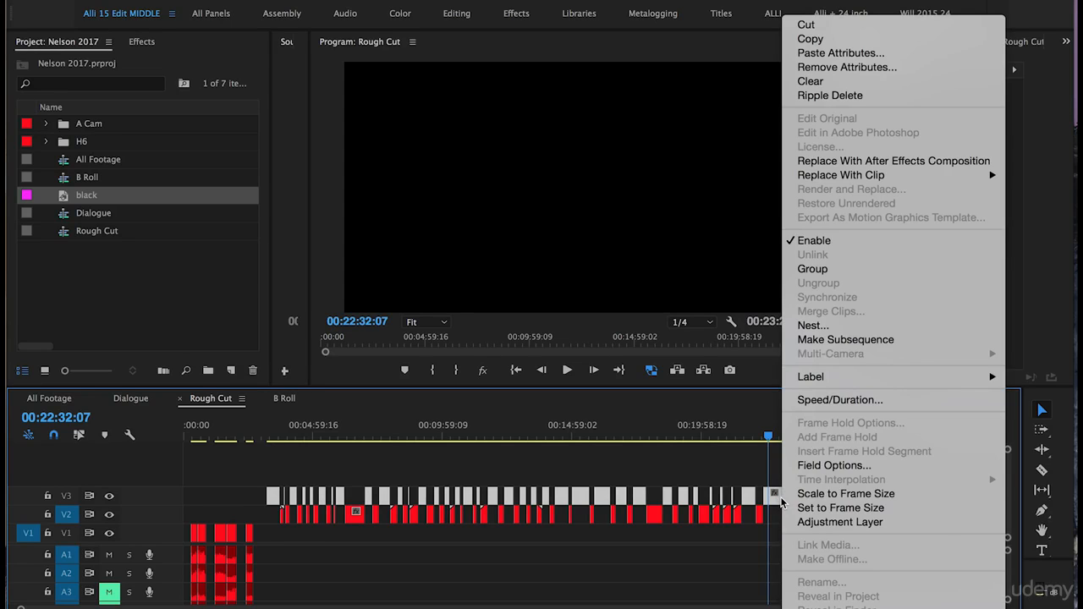
left_click(823, 95)
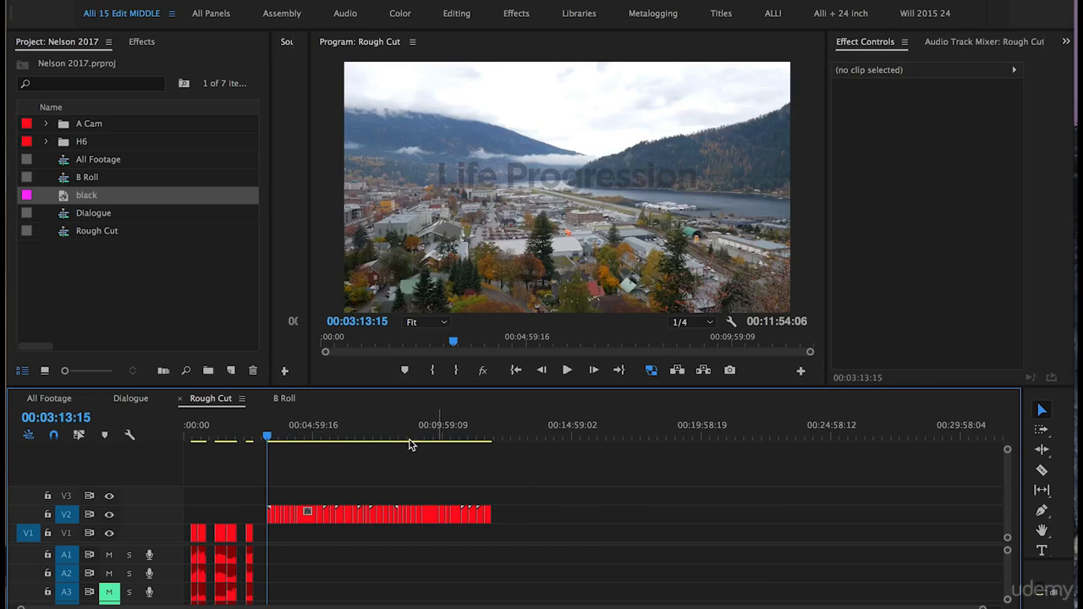
left_click_drag(263, 436, 449, 472)
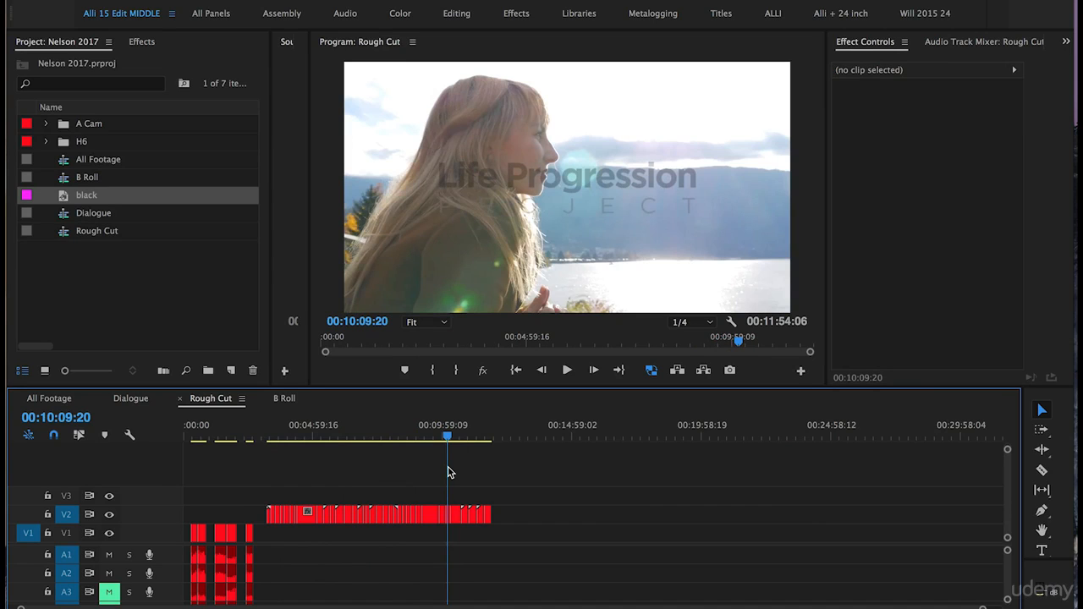